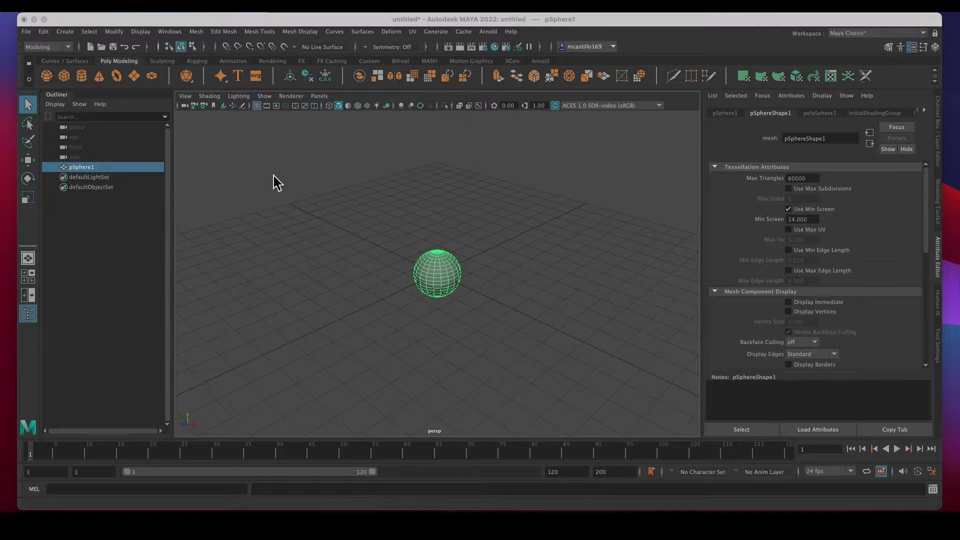
- Add a polygon cube to the scene and move it partly out of the sphere along the ground grid
{"action": "left_click", "coordinate": [247, 20]}
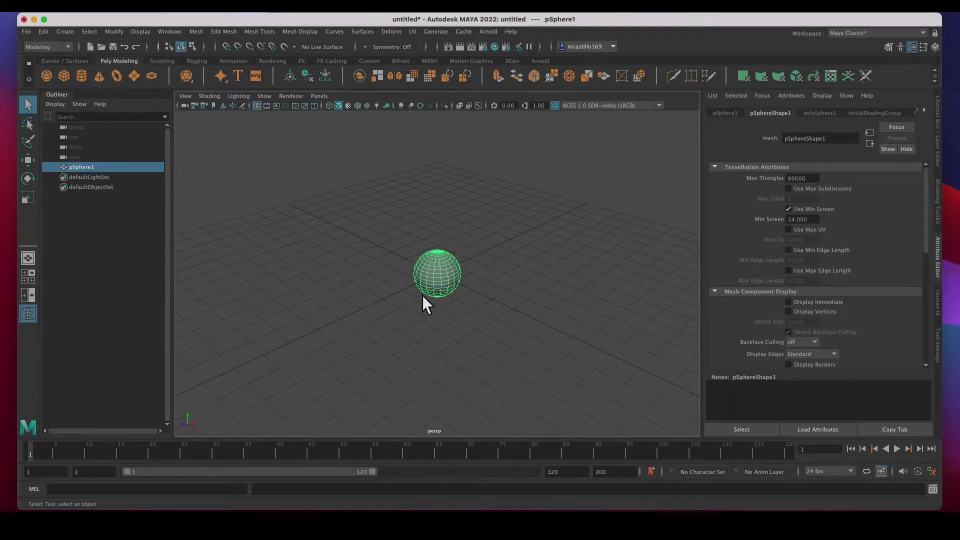
{"action": "left_click", "coordinate": [71, 80]}
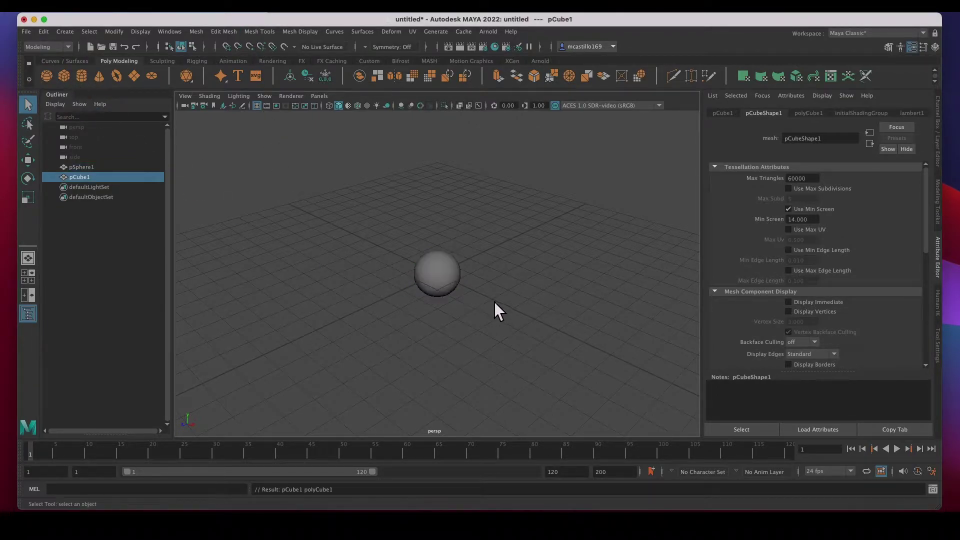
{"action": "key", "text": "w"}
{"action": "left_click_drag", "start_coordinate": [473, 291], "coordinate": [496, 302]}
{"action": "left_click", "coordinate": [379, 260]}
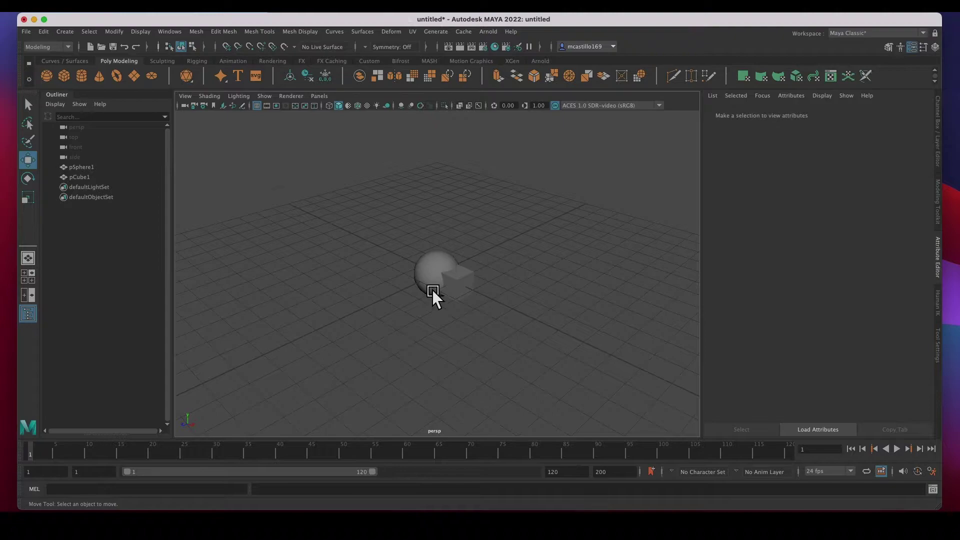
{"action": "scroll", "coordinate": [432, 291], "scroll_direction": "up", "scroll_amount": 4}
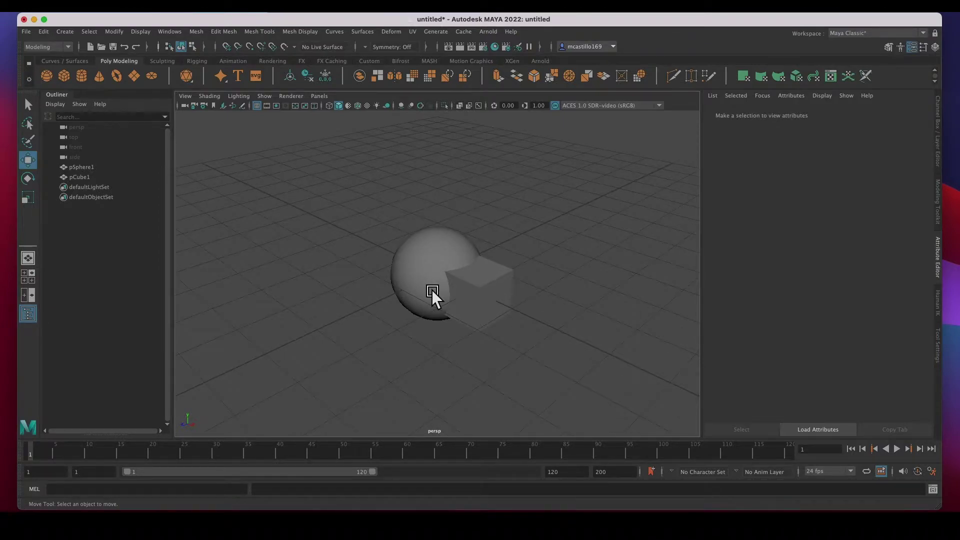
- Save the scene as a Maya Binary file named Something in the default project's scenes folder
{"action": "left_click", "coordinate": [28, 33]}
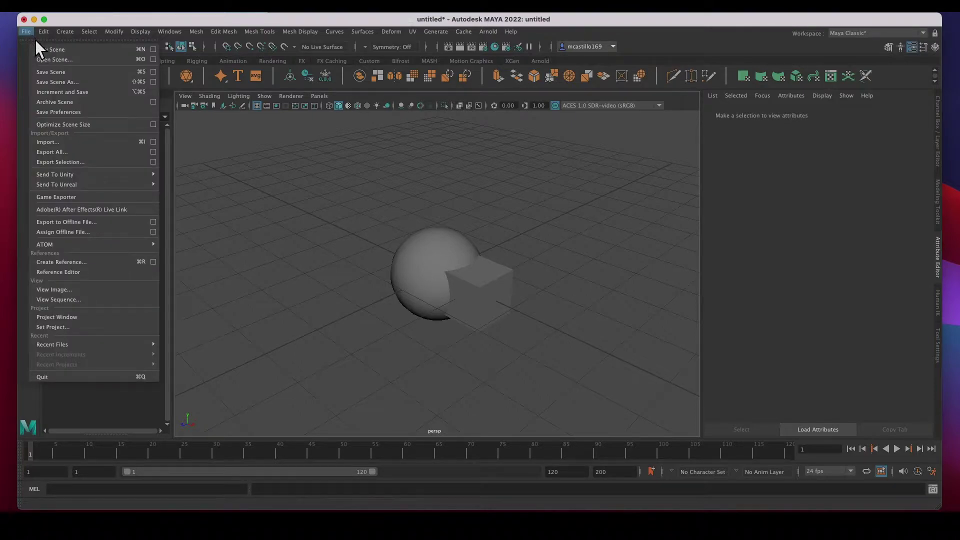
{"action": "left_click", "coordinate": [48, 73]}
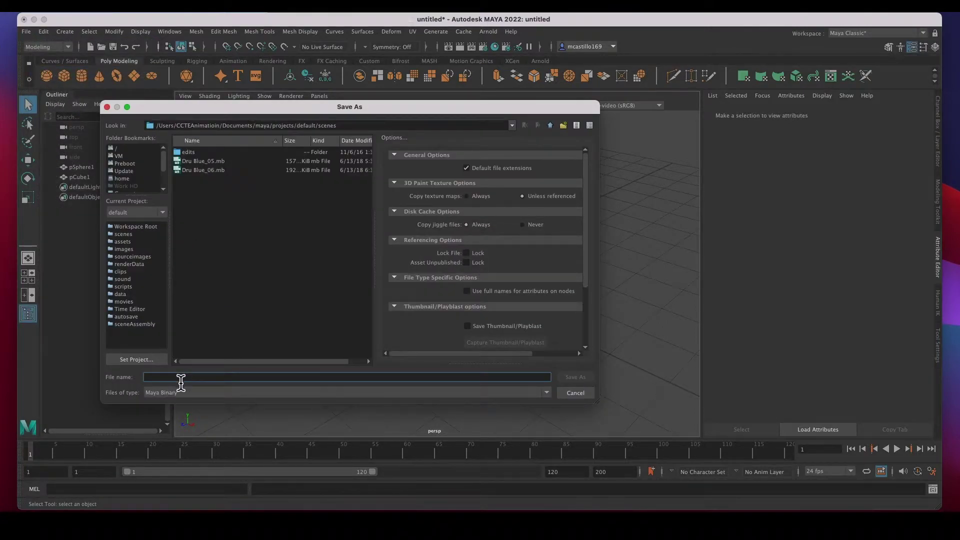
{"action": "type", "text": "something"}
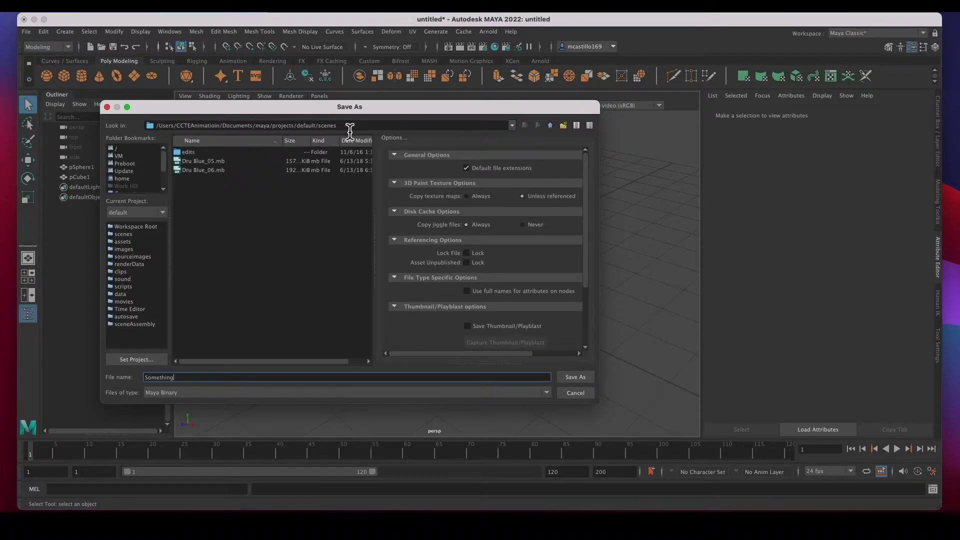
{"action": "left_click", "coordinate": [574, 378]}
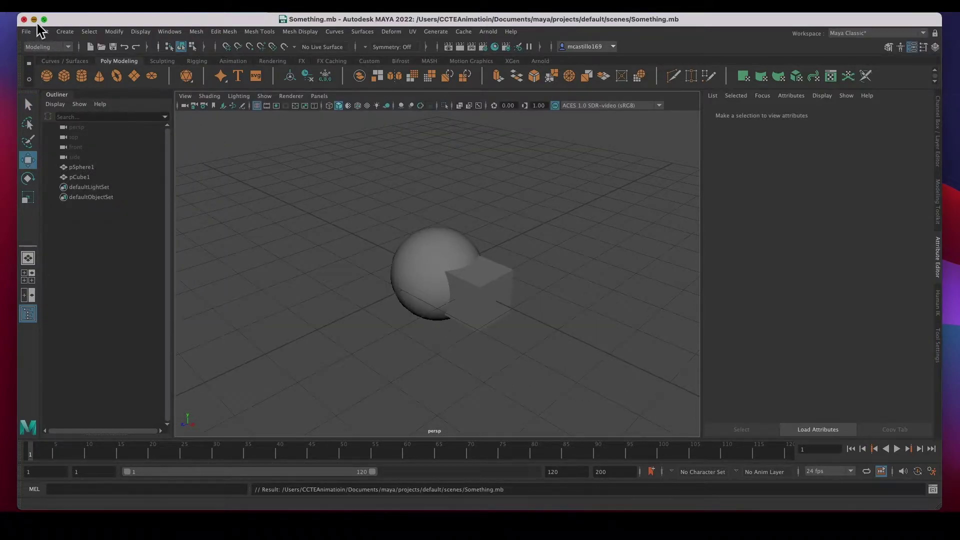
{"action": "left_click", "coordinate": [24, 19]}
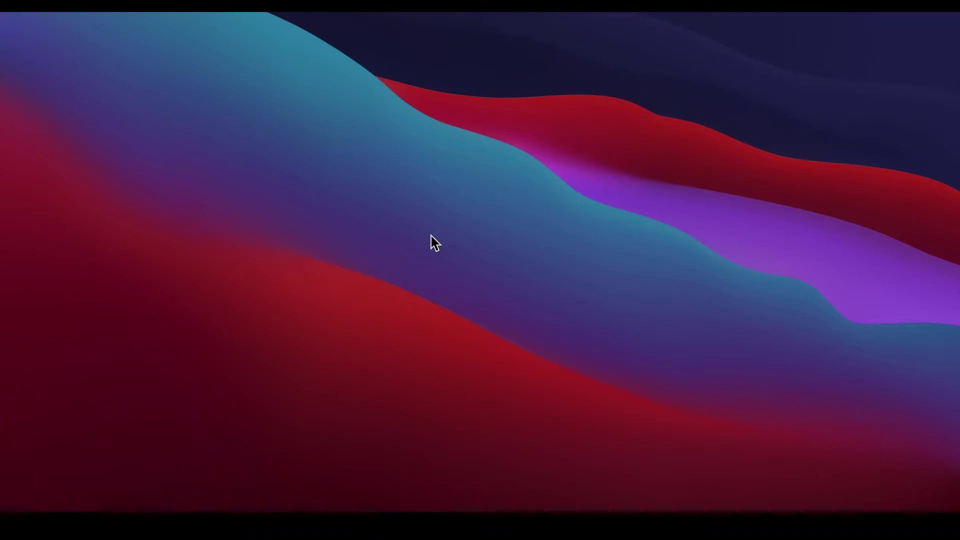
{"action": "left_click", "coordinate": [906, 510]}
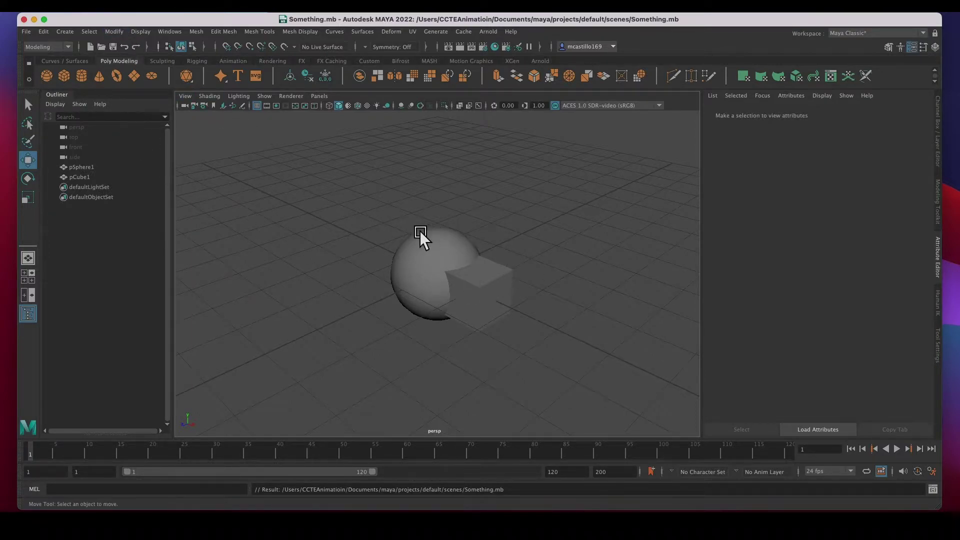
{"action": "left_click_drag", "start_coordinate": [350, 194], "coordinate": [553, 364]}
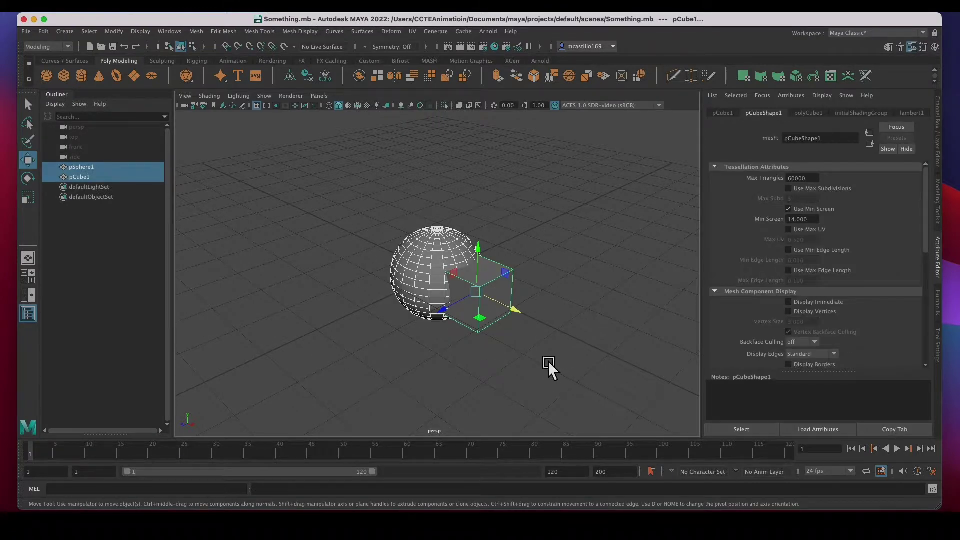
{"action": "left_click", "coordinate": [344, 314]}
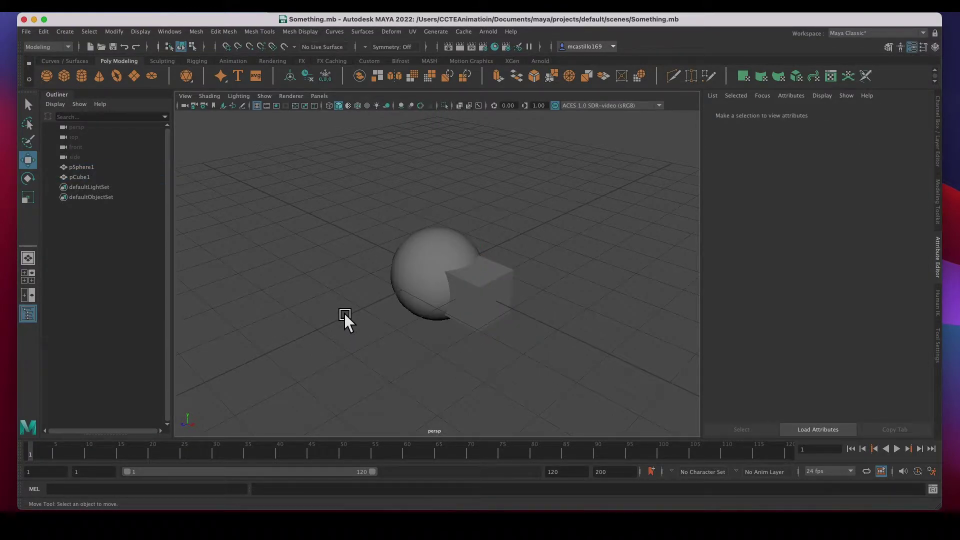
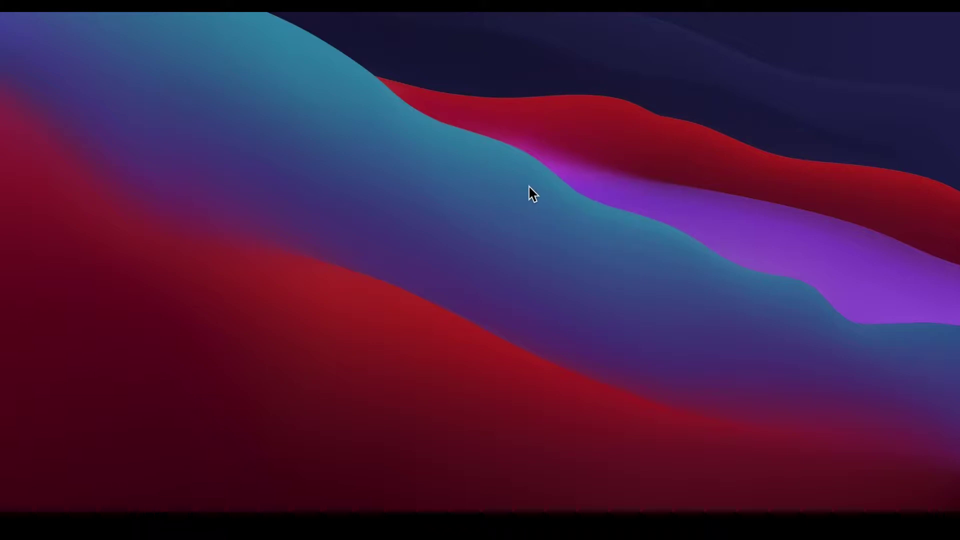
- Create a new folder on the desktop and delete it again, returning to Maya
{"action": "right_click", "coordinate": [517, 182]}
{"action": "left_click", "coordinate": [535, 186]}
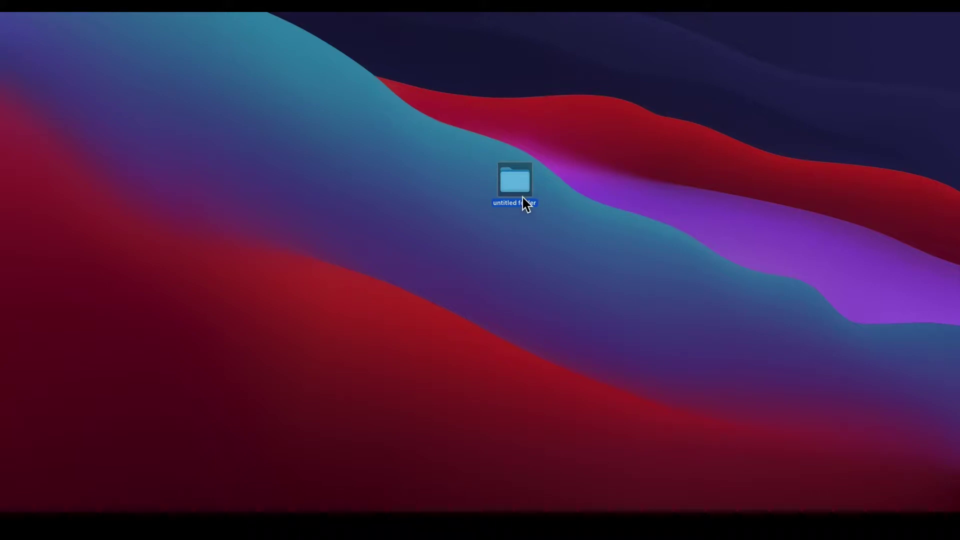
{"action": "key", "text": "super+BackSpace"}
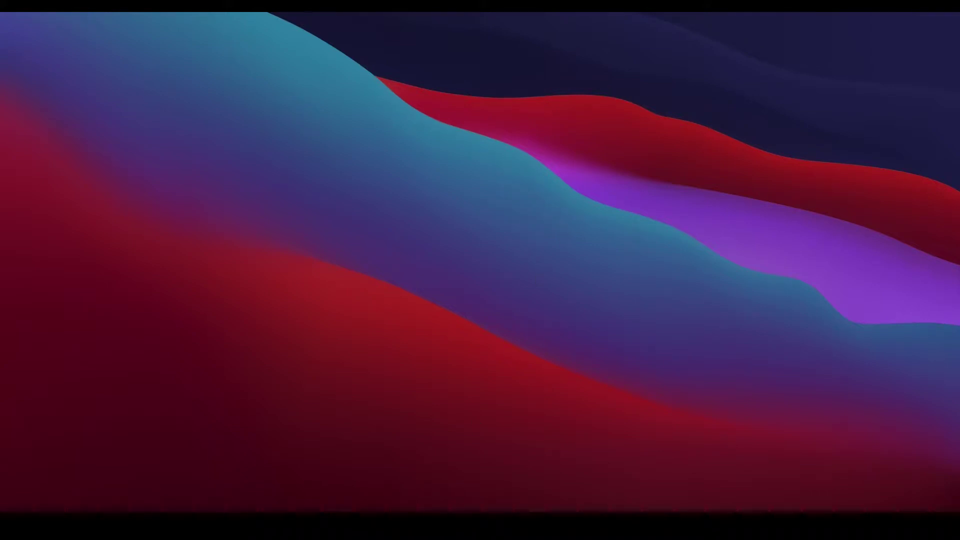
{"action": "mouse_move", "coordinate": [436, 511]}
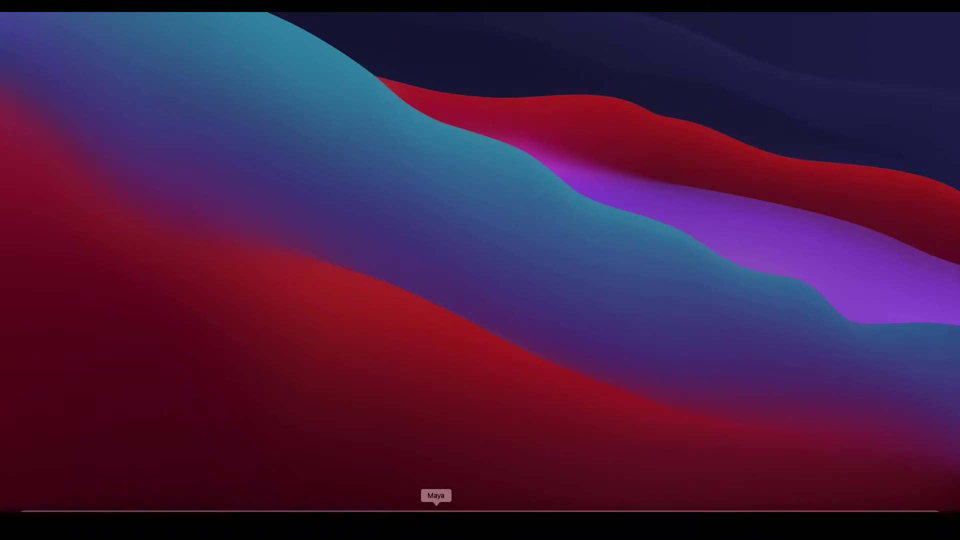
{"action": "left_click", "coordinate": [435, 525]}
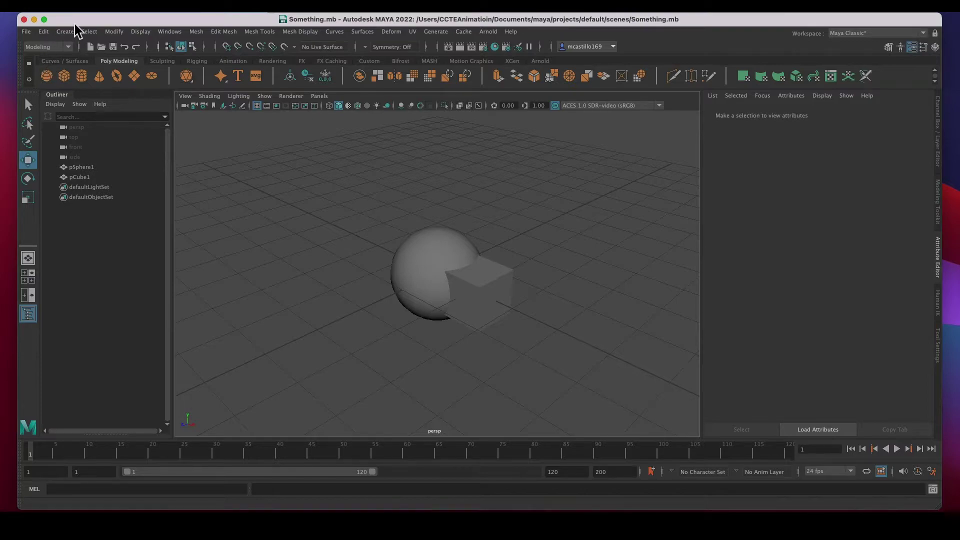
- Start a new project in the Project Window and name it NewStuff_Project
{"action": "left_click_drag", "start_coordinate": [360, 205], "coordinate": [550, 364]}
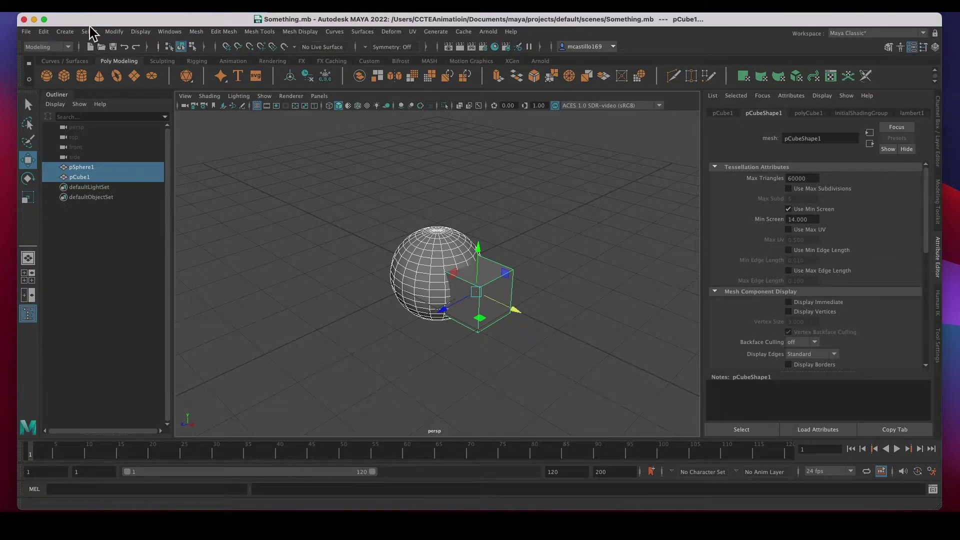
{"action": "left_click", "coordinate": [29, 34]}
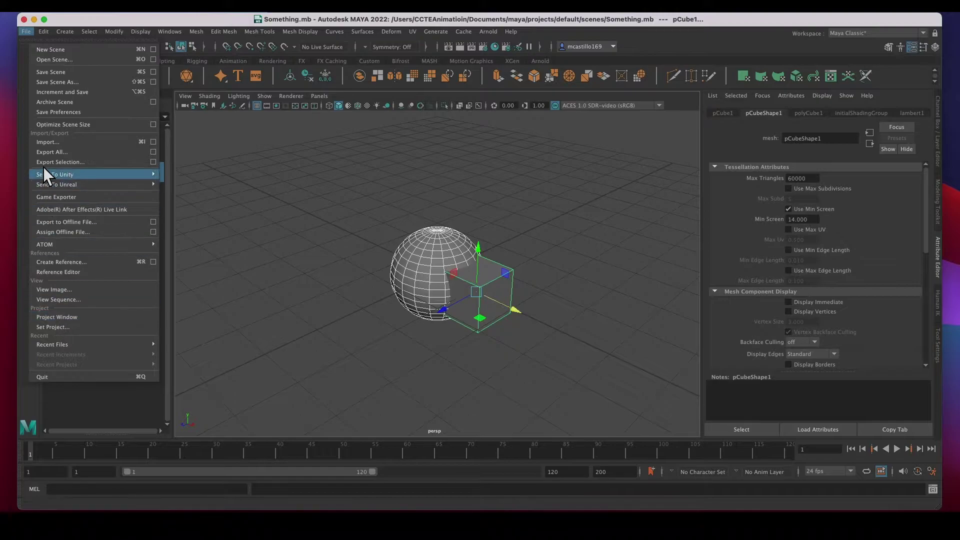
{"action": "left_click", "coordinate": [68, 318]}
{"action": "left_click_drag", "start_coordinate": [378, 136], "coordinate": [392, 161]}
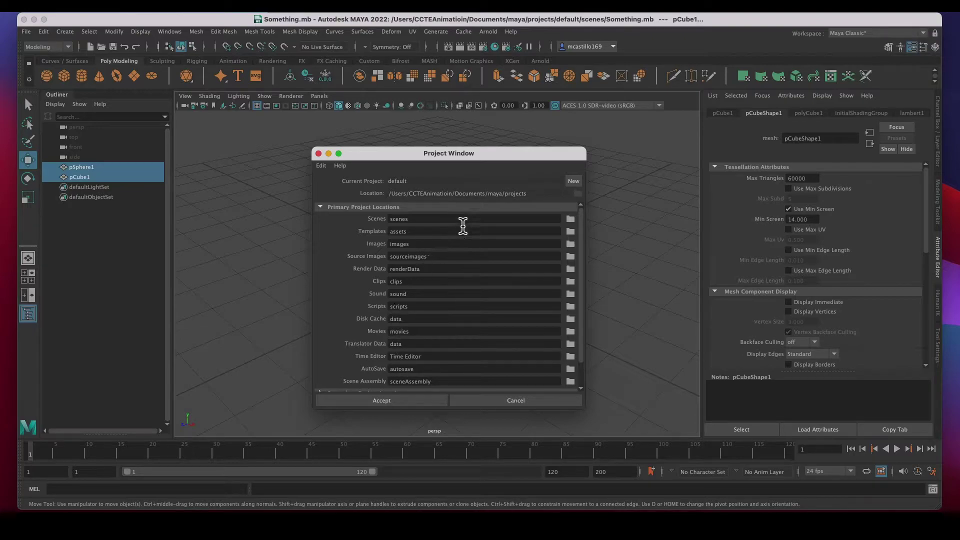
{"action": "left_click", "coordinate": [575, 184]}
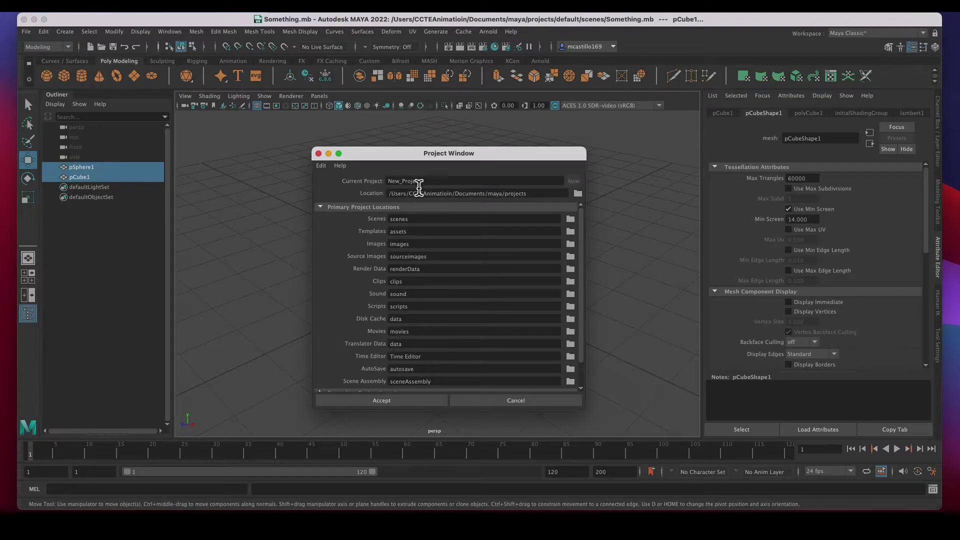
{"action": "left_click_drag", "start_coordinate": [445, 184], "coordinate": [376, 184]}
{"action": "type", "text": "Stuff"}
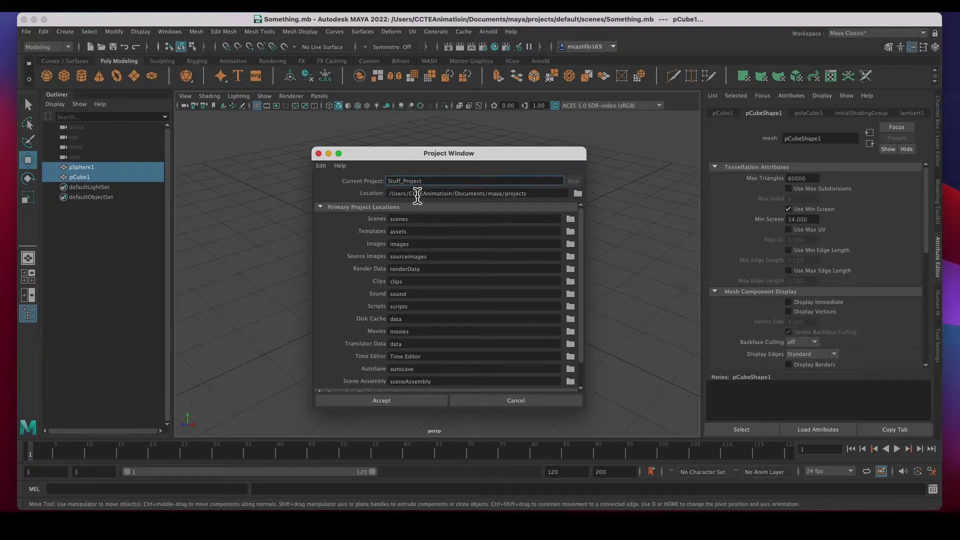
{"action": "left_click", "coordinate": [389, 181]}
{"action": "type", "text": "New"}
{"action": "left_click_drag", "start_coordinate": [415, 182], "coordinate": [447, 182]}
- Set the new project's location to the Desktop folder and create it with the default subfolder names
{"action": "left_click", "coordinate": [578, 194]}
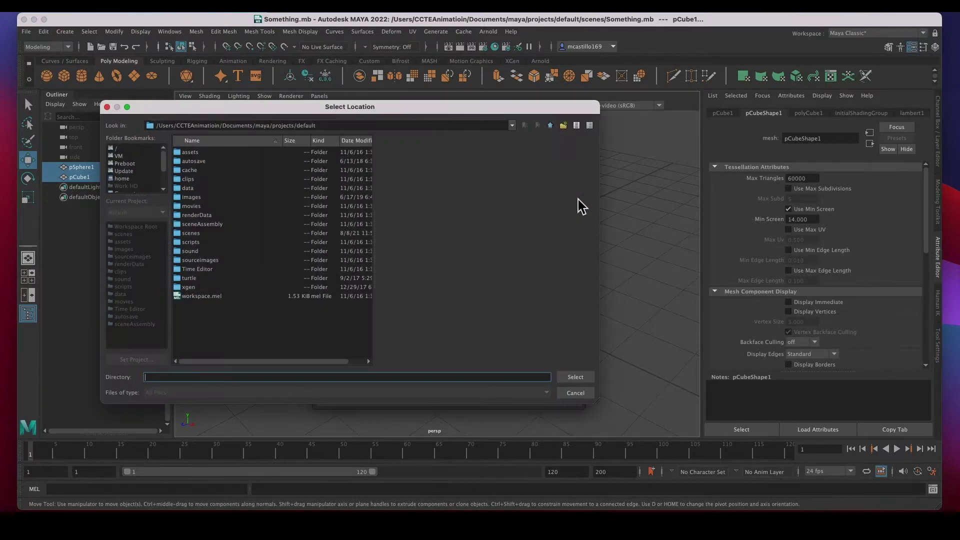
{"action": "scroll", "coordinate": [141, 186], "scroll_direction": "down", "scroll_amount": 2}
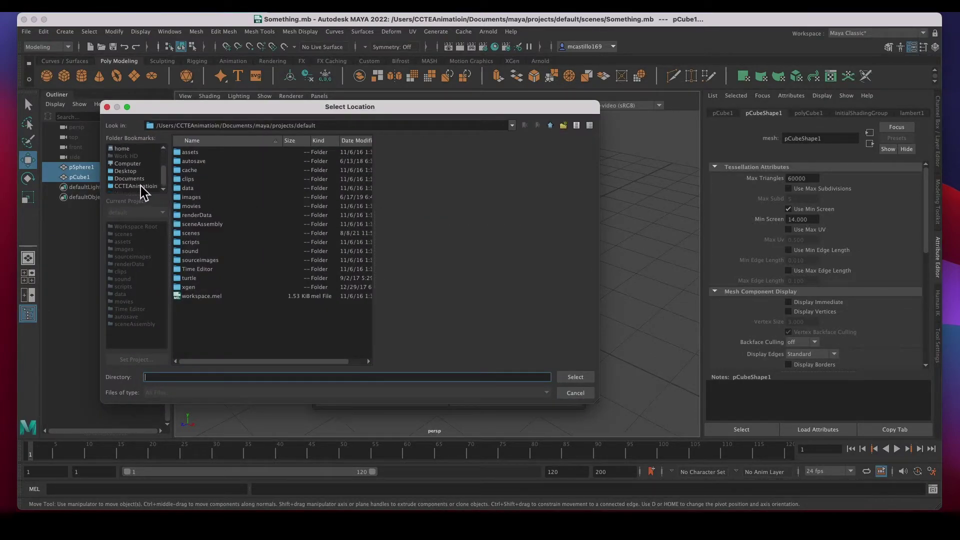
{"action": "left_click", "coordinate": [128, 171]}
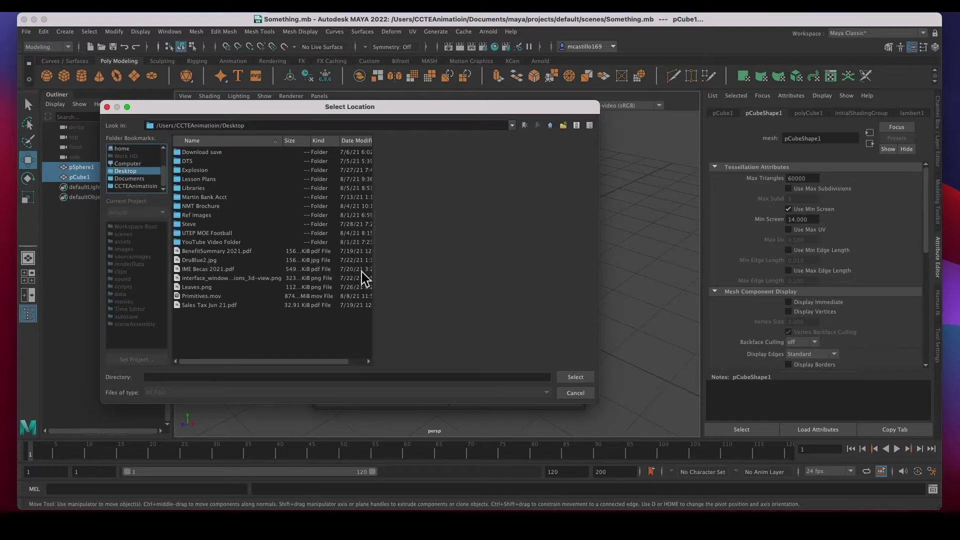
{"action": "left_click", "coordinate": [575, 379]}
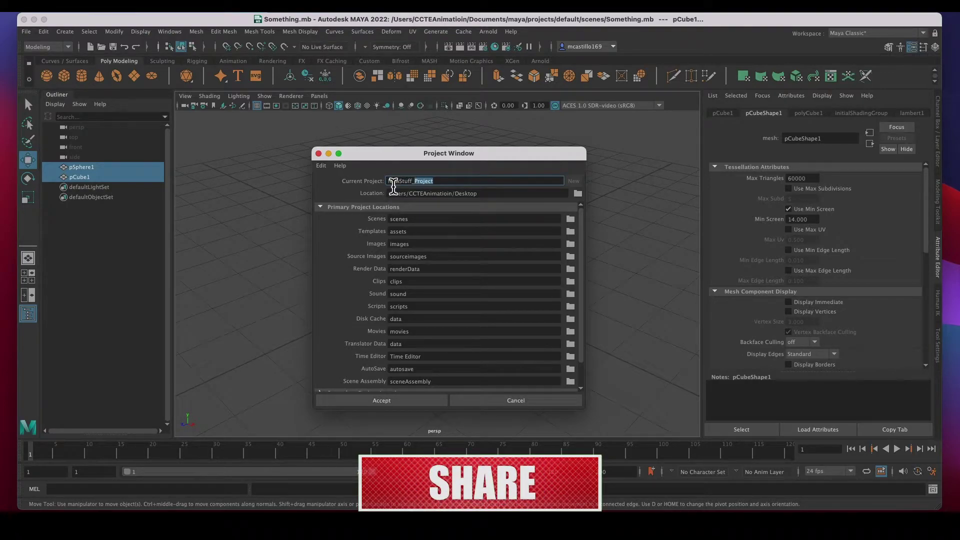
{"action": "left_click", "coordinate": [439, 183]}
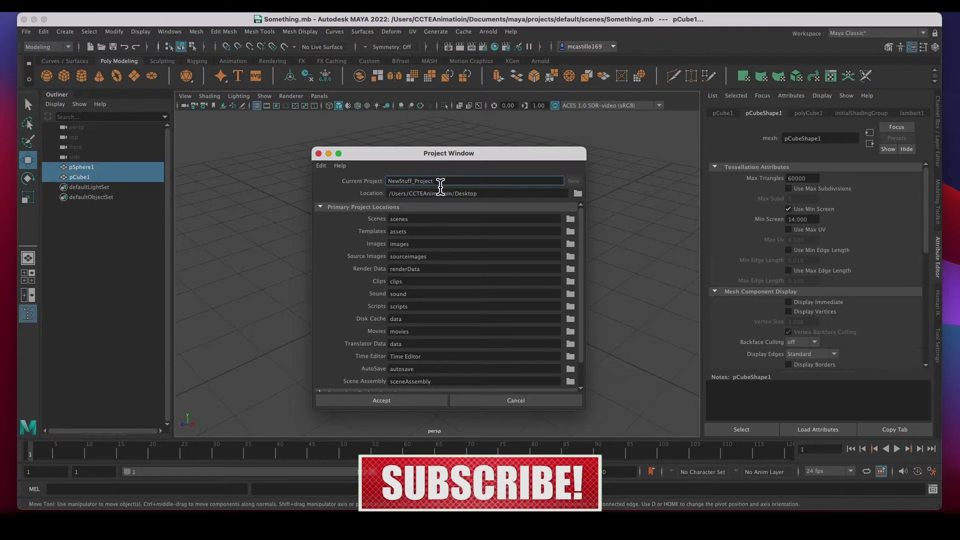
{"action": "left_click", "coordinate": [490, 198]}
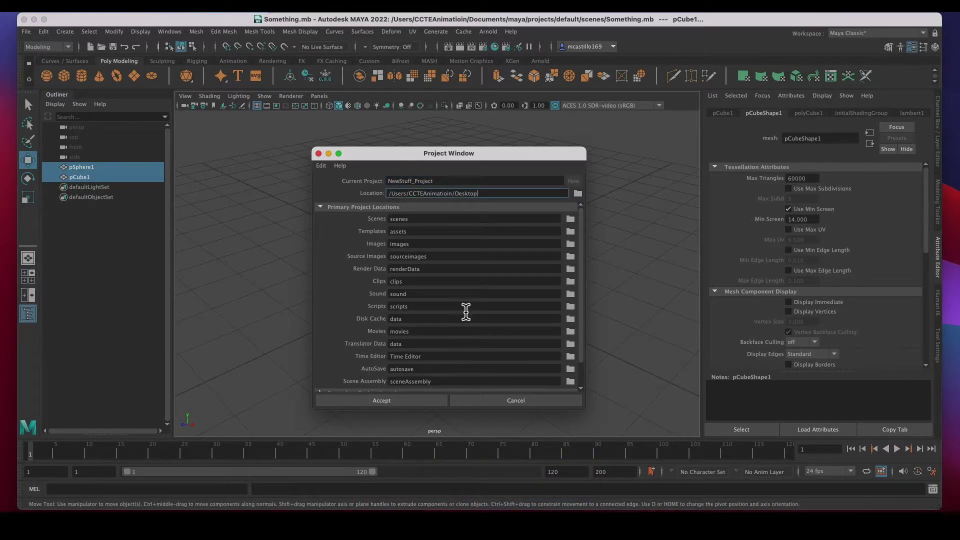
{"action": "left_click", "coordinate": [382, 401]}
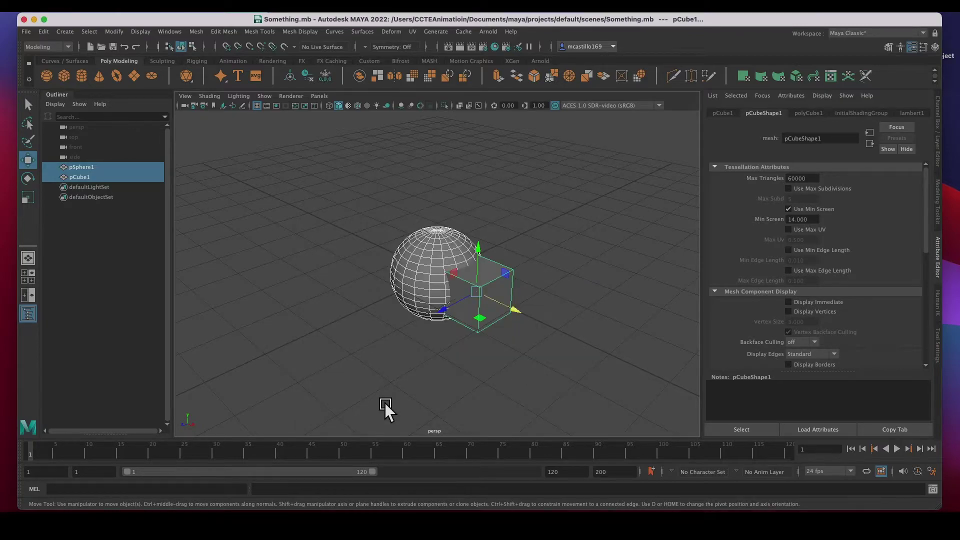
- Open the NewStuff_Project folder on the desktop and examine the contents of its images, scenes and sourceimages subfolders
{"action": "left_click", "coordinate": [34, 19]}
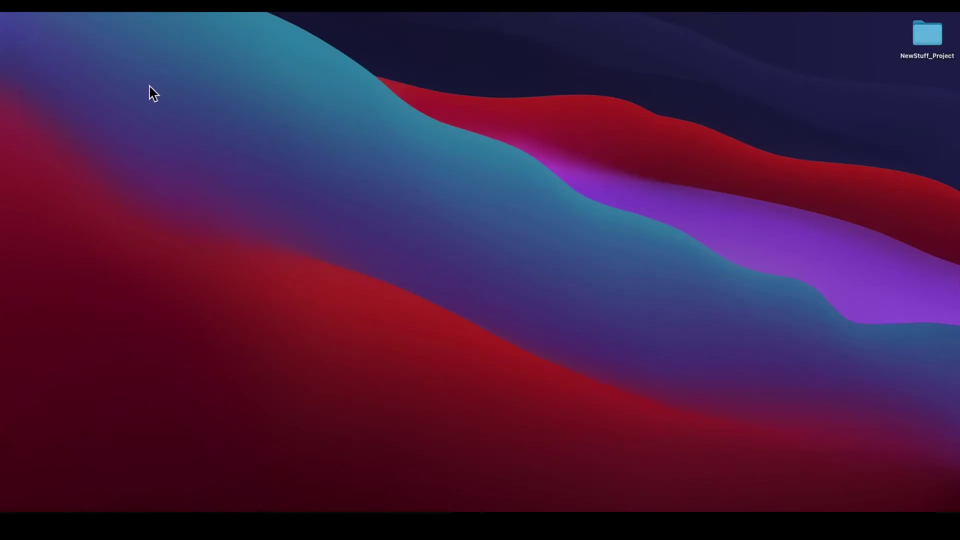
{"action": "left_click_drag", "start_coordinate": [931, 40], "coordinate": [473, 70]}
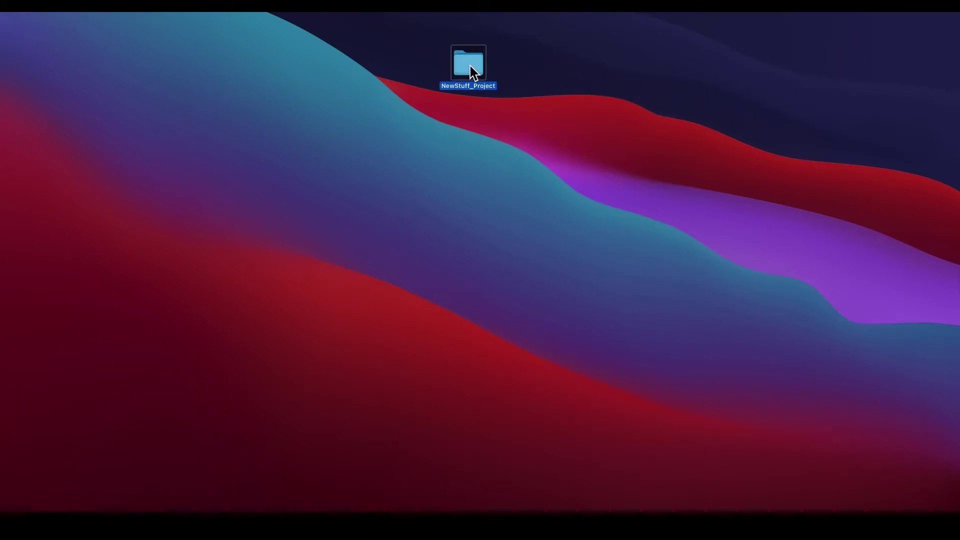
{"action": "double_click", "coordinate": [470, 67]}
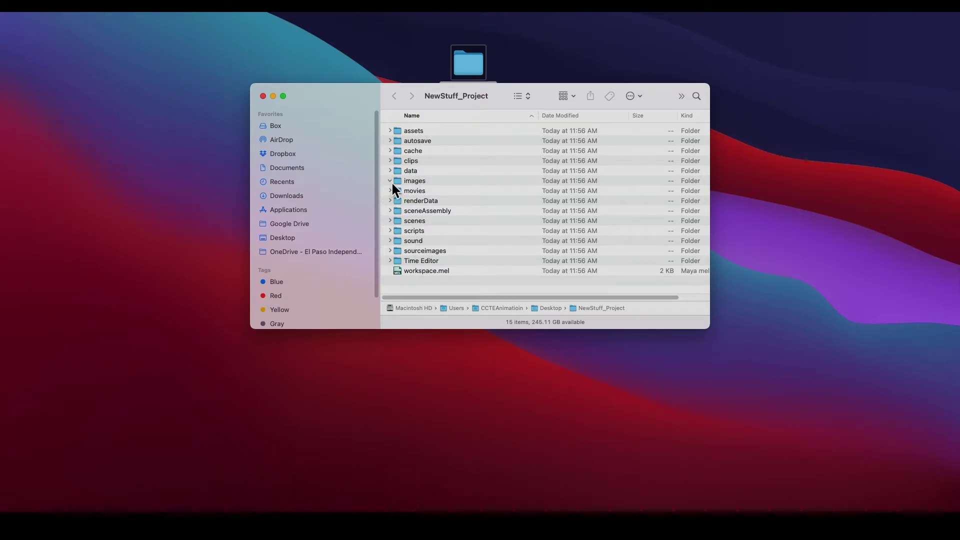
{"action": "left_click", "coordinate": [390, 251]}
{"action": "left_click", "coordinate": [390, 221]}
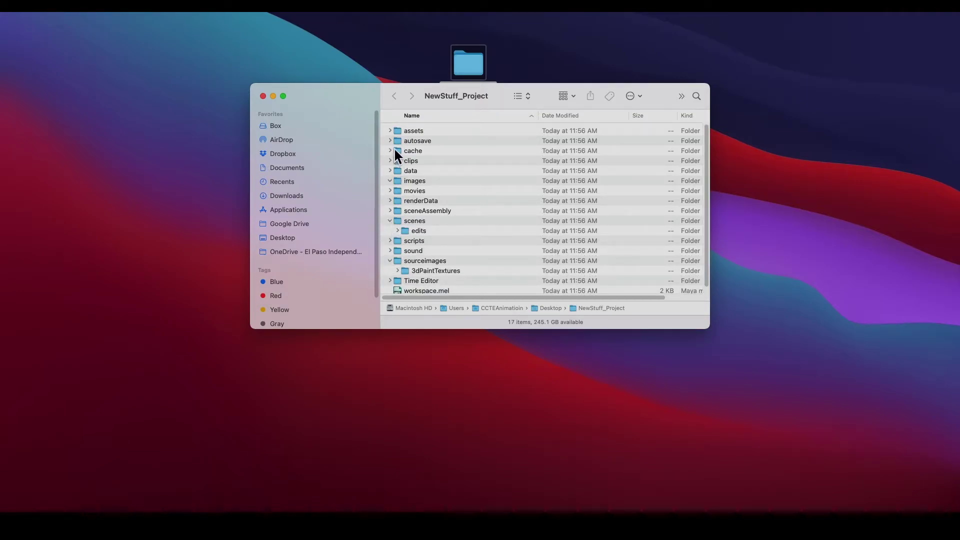
{"action": "left_click", "coordinate": [389, 220]}
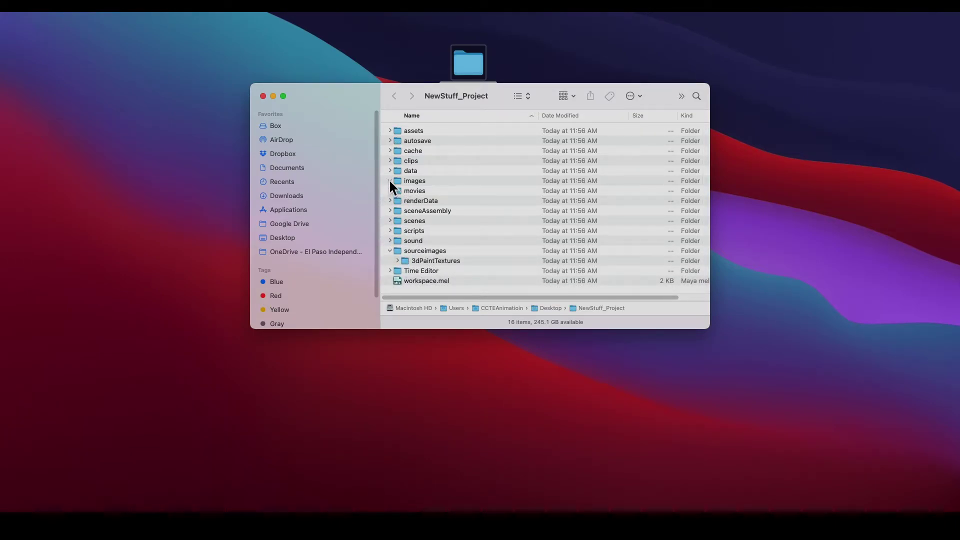
{"action": "left_click", "coordinate": [390, 250]}
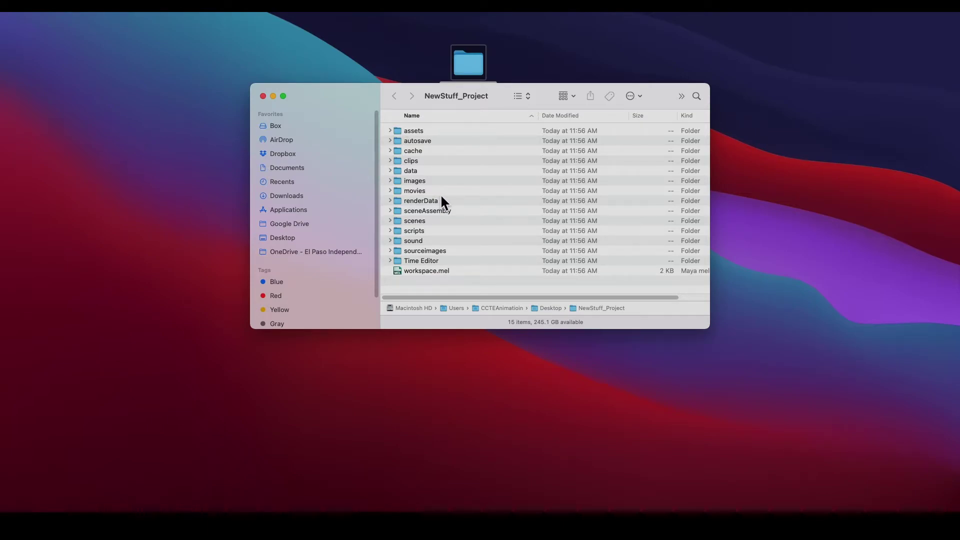
- Return to Maya, save the scene as Something v2.mb in NewStuff_Project's scenes folder, and start a new scene
{"action": "left_click", "coordinate": [263, 96]}
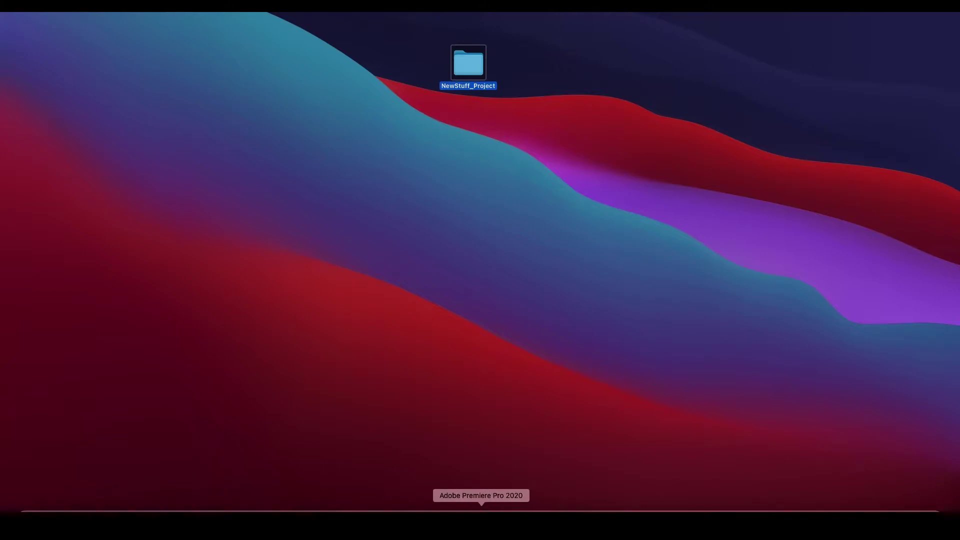
{"action": "left_click", "coordinate": [436, 509]}
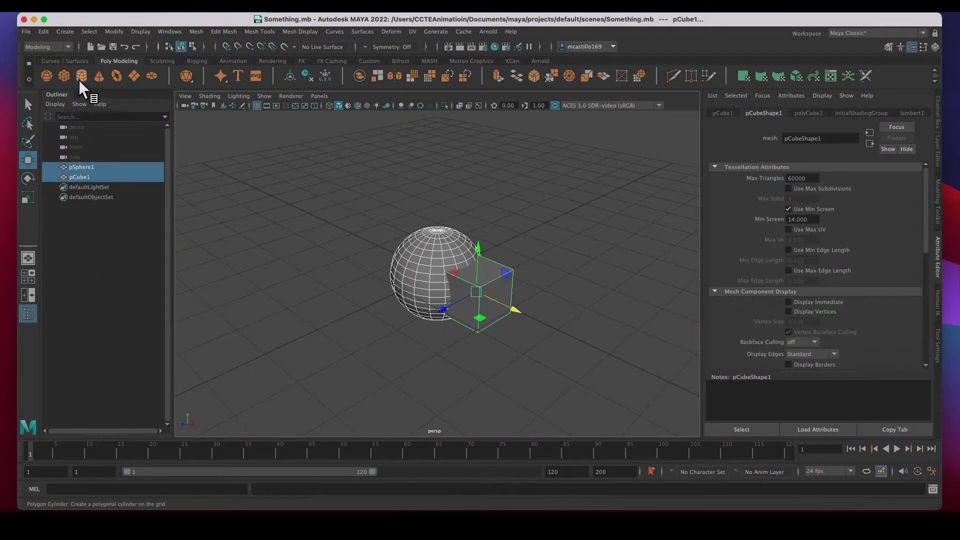
{"action": "left_click", "coordinate": [28, 32]}
{"action": "left_click", "coordinate": [40, 82]}
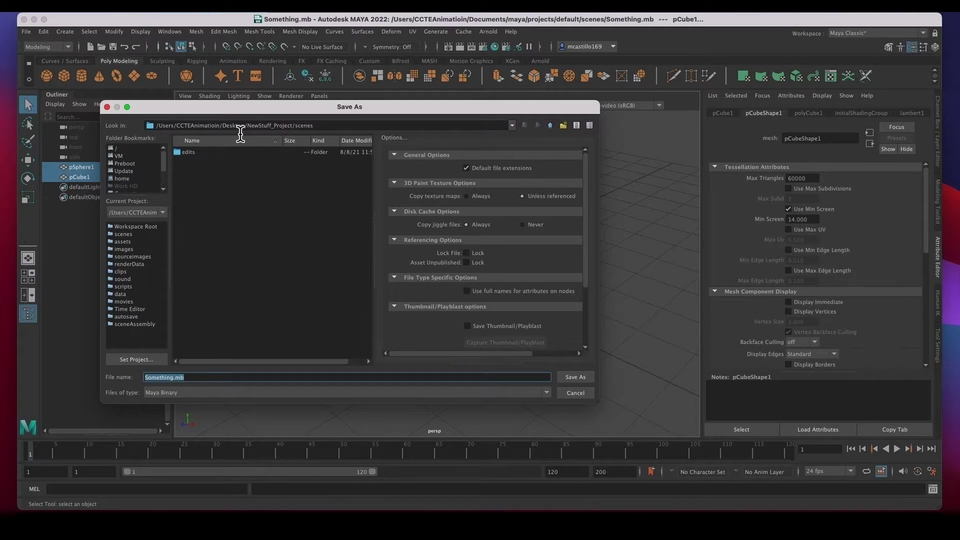
{"action": "left_click_drag", "start_coordinate": [314, 129], "coordinate": [300, 131]}
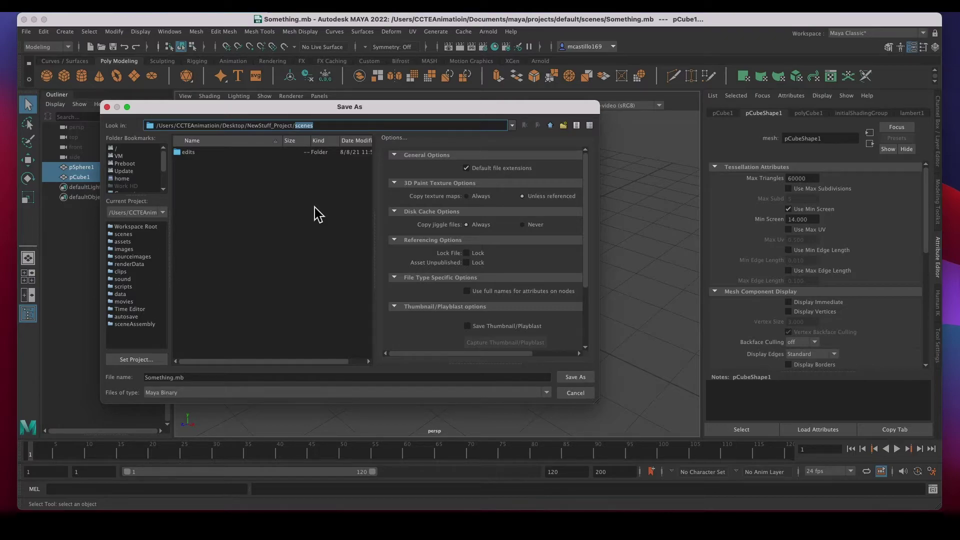
{"action": "left_click", "coordinate": [175, 378]}
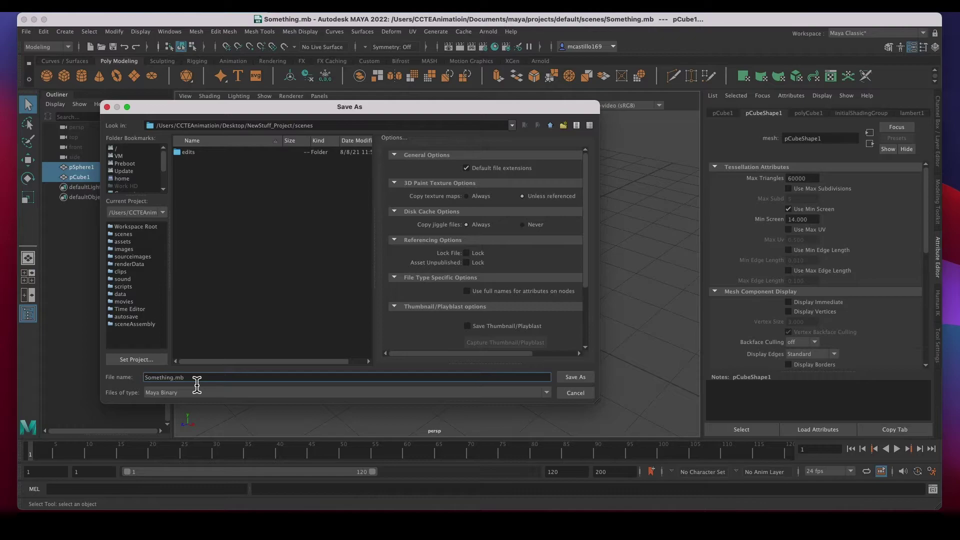
{"action": "type", "text": "2"}
{"action": "left_click", "coordinate": [174, 377]}
{"action": "left_click", "coordinate": [590, 377]}
{"action": "left_click", "coordinate": [26, 32]}
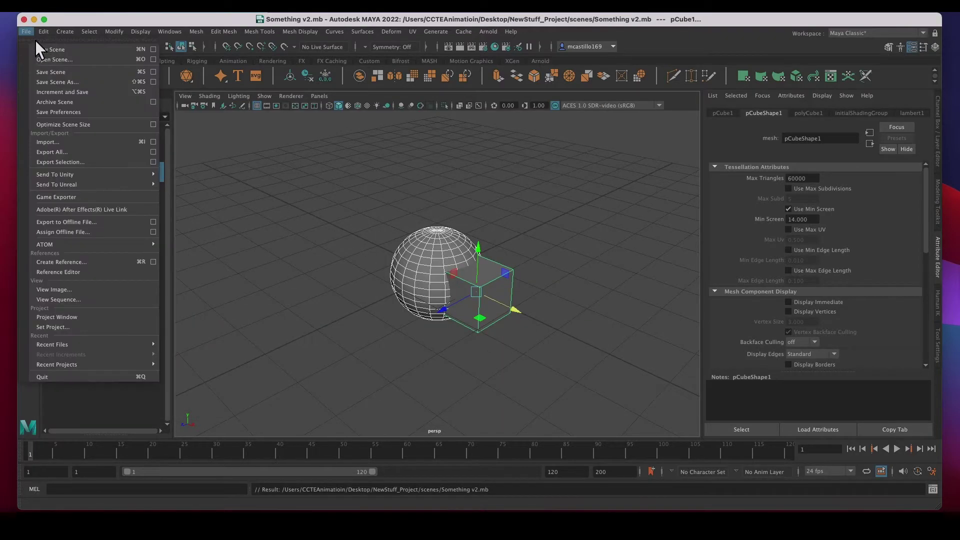
{"action": "left_click", "coordinate": [43, 52]}
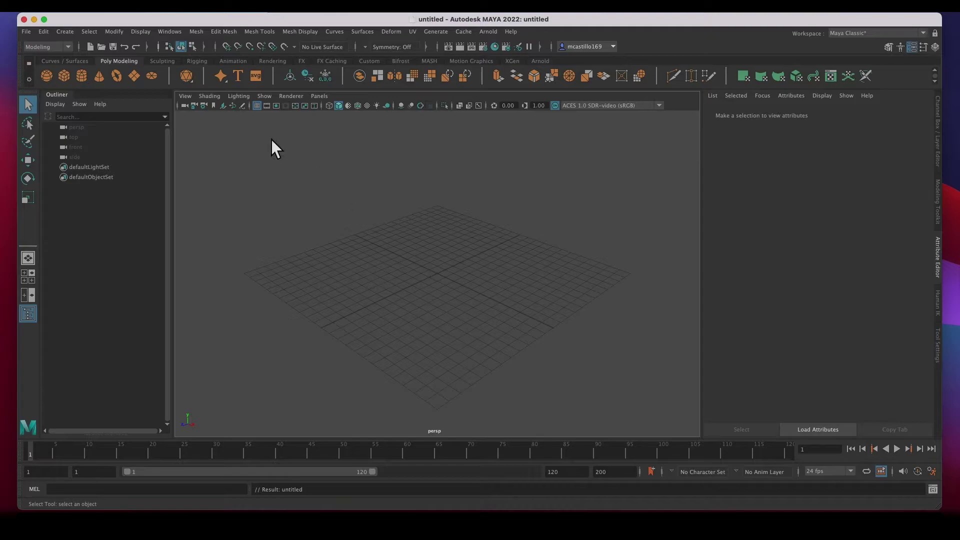
- Open the NewStuff_Project folder on the desktop and check its scenes subfolder for Something v2.mb
{"action": "left_click", "coordinate": [33, 19]}
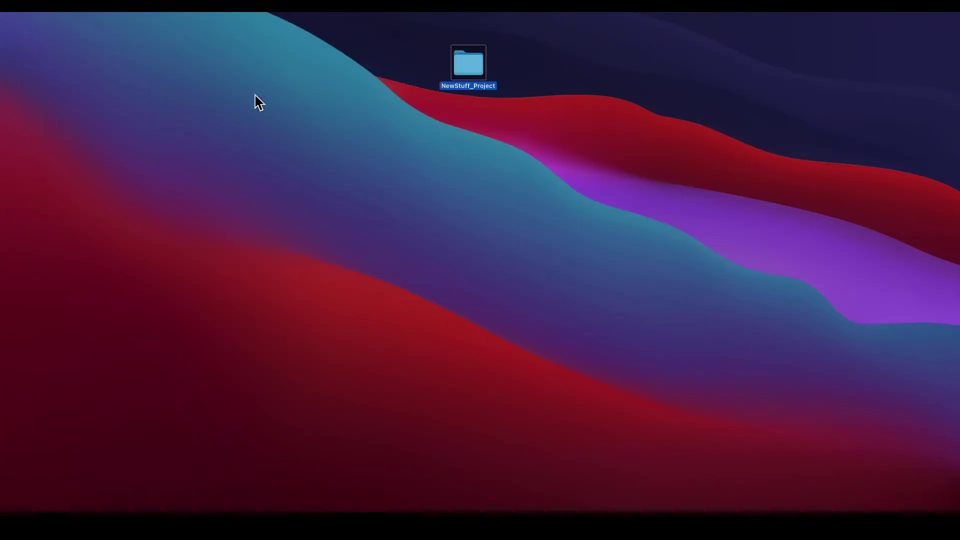
{"action": "double_click", "coordinate": [467, 68]}
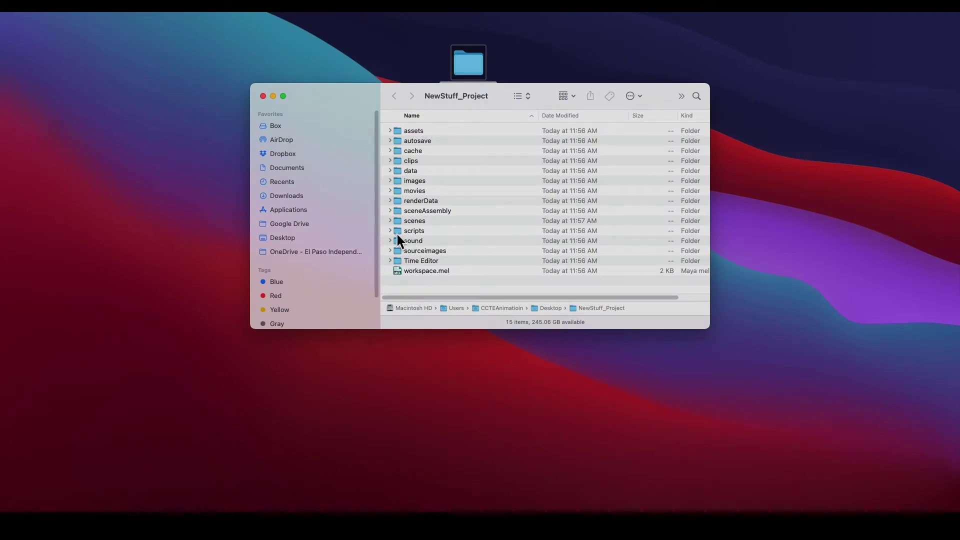
{"action": "left_click", "coordinate": [390, 221]}
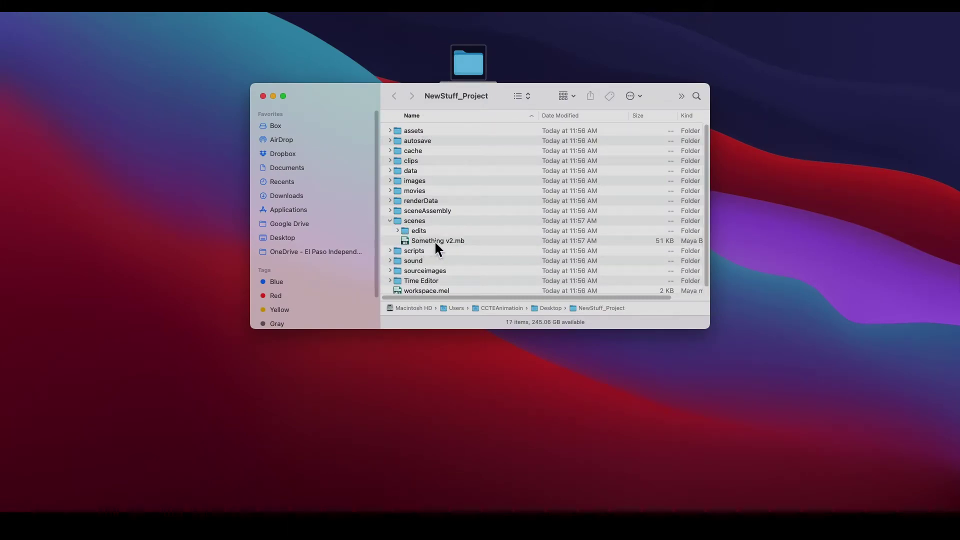
{"action": "left_click", "coordinate": [449, 243]}
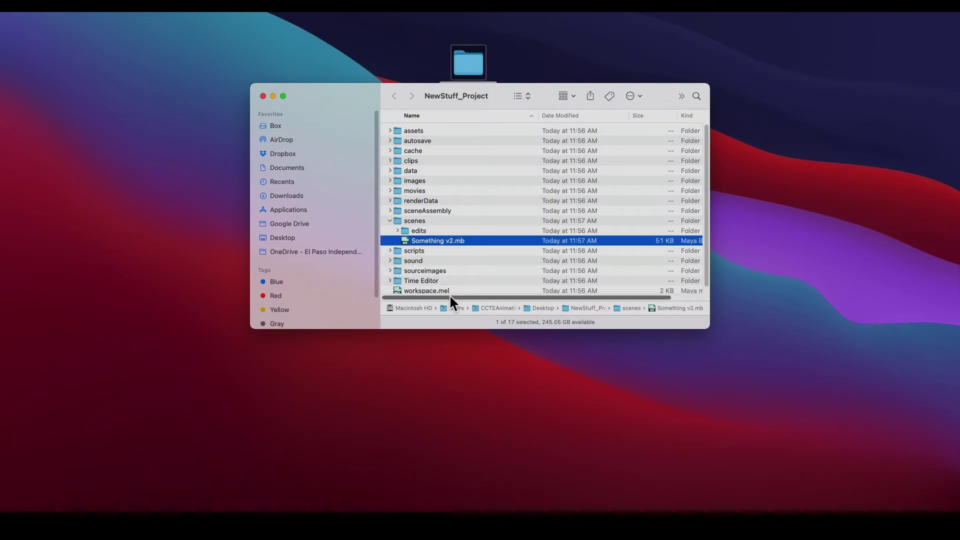
{"action": "left_click", "coordinate": [263, 96]}
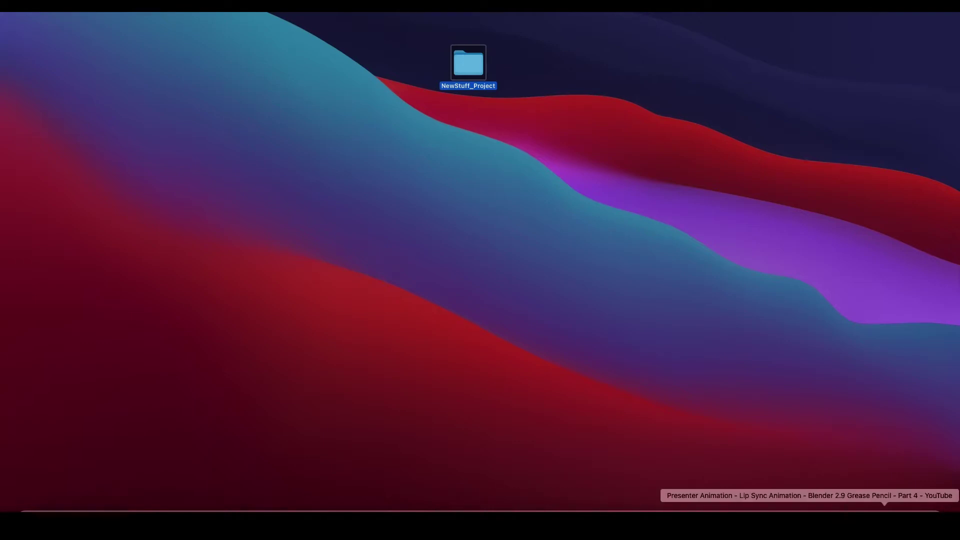
- Reopen the NewStuff_Project folder from the desktop, examine its sourceimages subfolder, close it and shift the folder's desktop icon sideways
{"action": "left_click", "coordinate": [903, 505]}
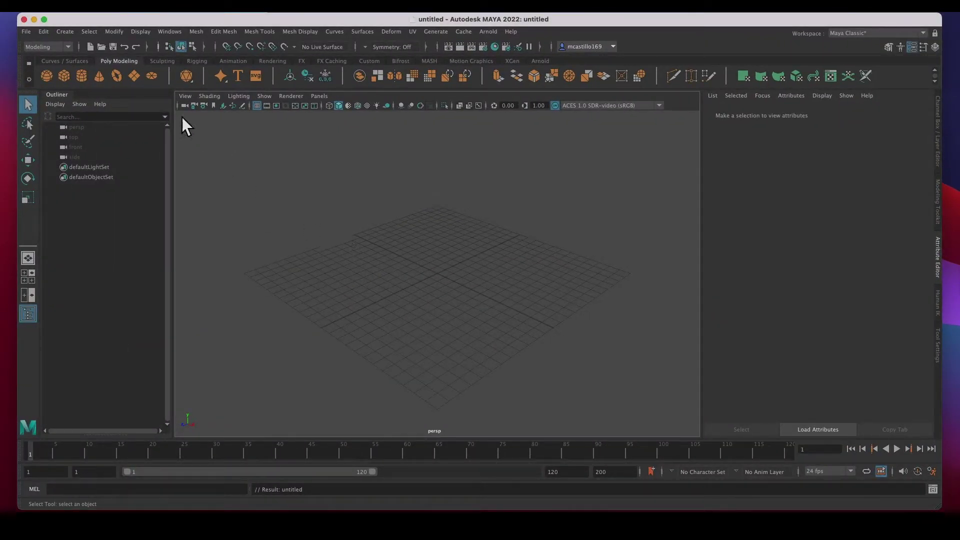
{"action": "left_click", "coordinate": [35, 20]}
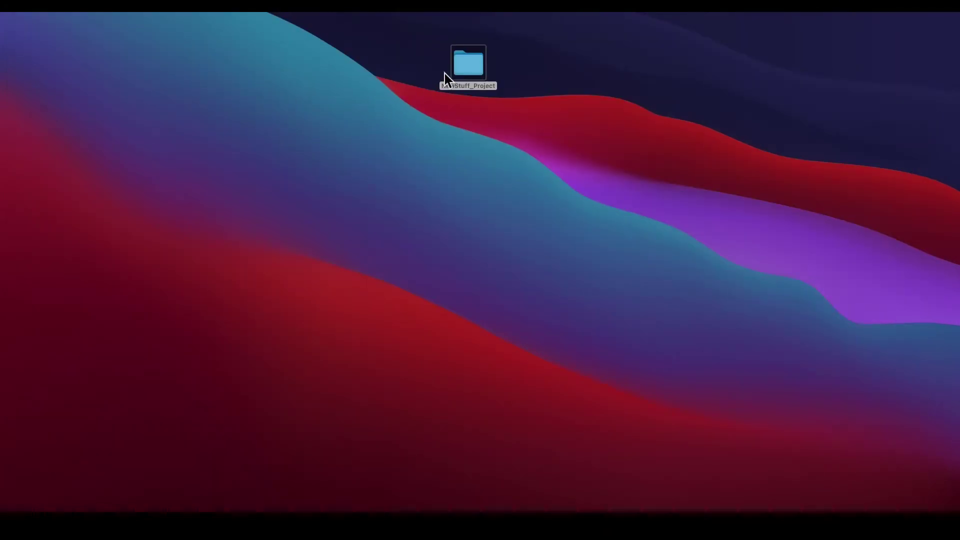
{"action": "double_click", "coordinate": [457, 65]}
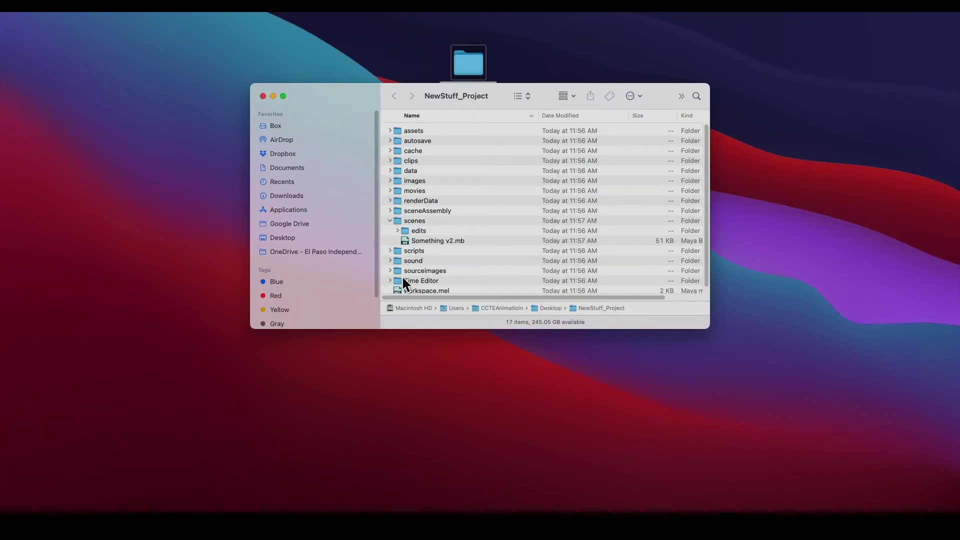
{"action": "left_click", "coordinate": [390, 271]}
{"action": "left_click_drag", "start_coordinate": [713, 336], "coordinate": [720, 400]}
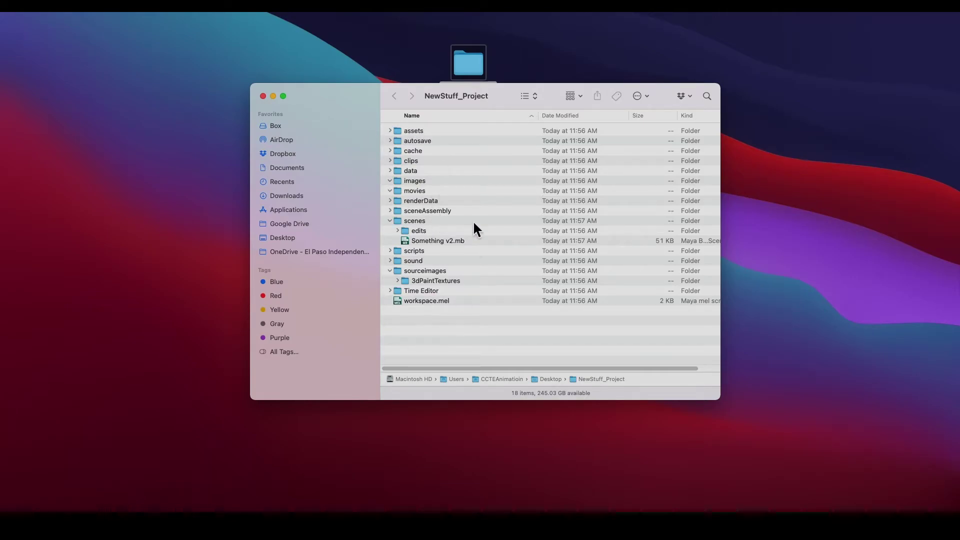
{"action": "left_click", "coordinate": [264, 96]}
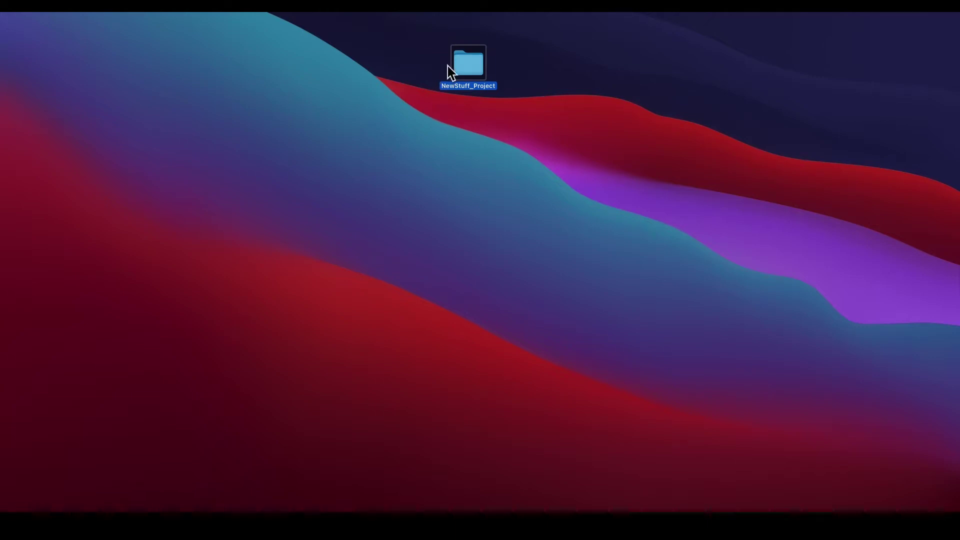
{"action": "left_click_drag", "start_coordinate": [463, 70], "coordinate": [394, 79]}
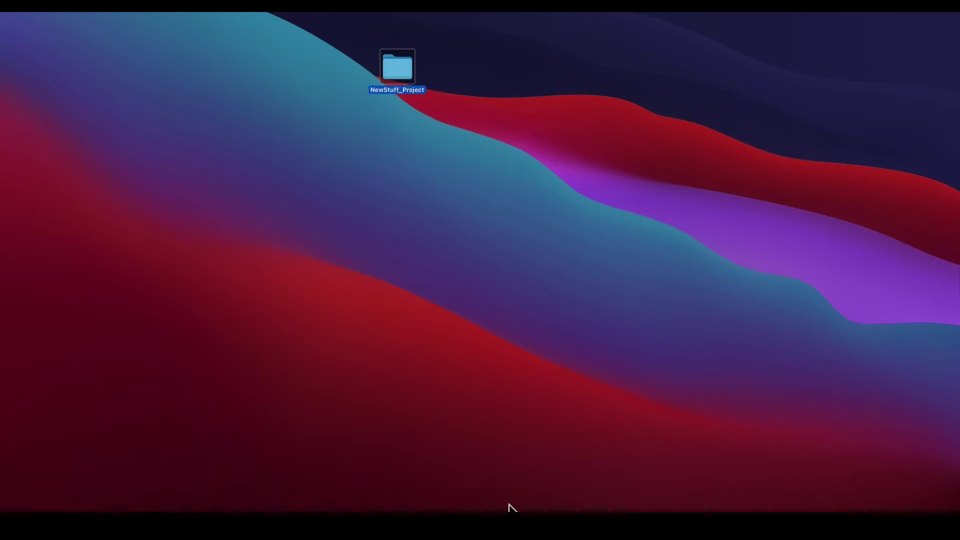
- Switch to Maya and clone cubes upward and along the X axis to make a staggered arrangement of four cubes
{"action": "mouse_move", "coordinate": [504, 522]}
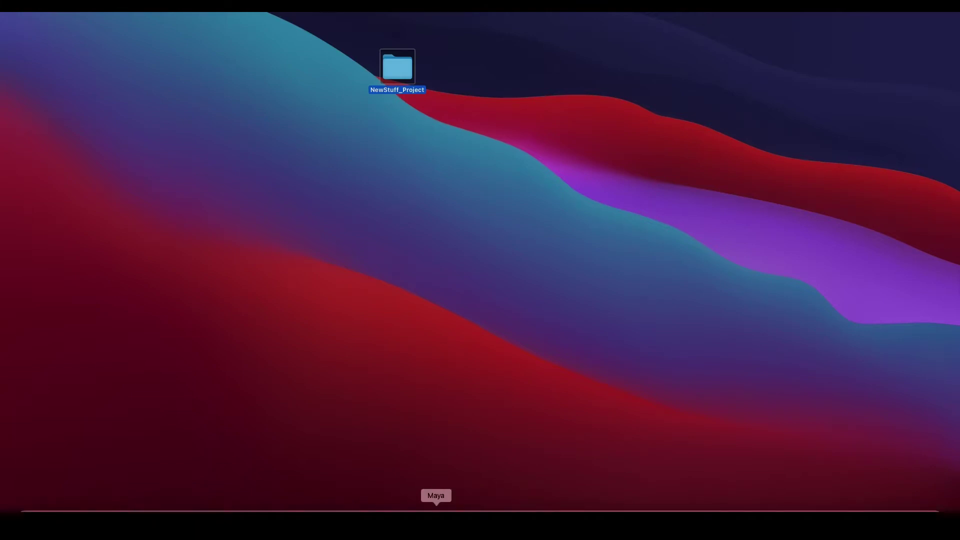
{"action": "left_click", "coordinate": [435, 522]}
{"action": "left_click_drag", "start_coordinate": [486, 262], "coordinate": [489, 208]}
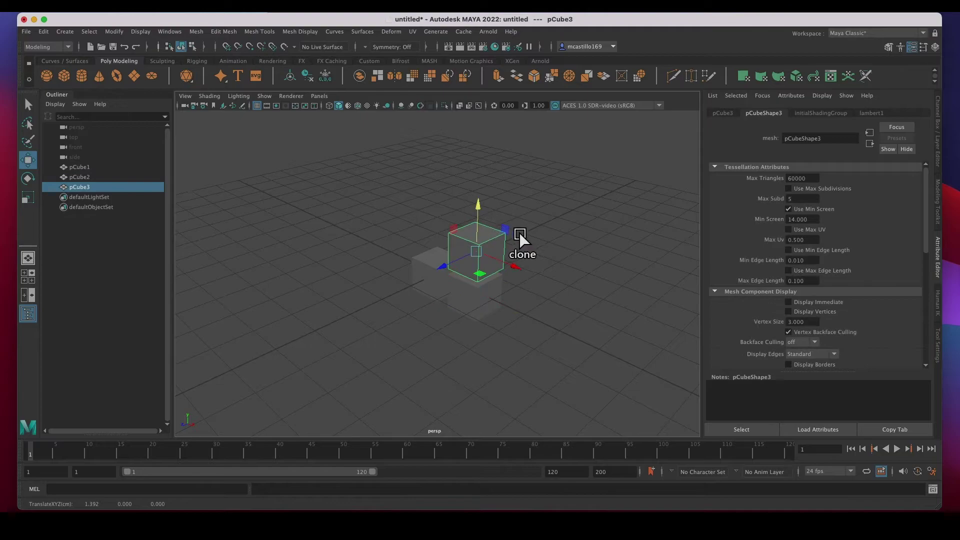
{"action": "left_click_drag", "start_coordinate": [523, 265], "coordinate": [569, 275], "text": "shift"}
{"action": "mouse_move", "coordinate": [451, 324]}
{"action": "middle_mouse_down"}
{"action": "mouse_move", "coordinate": [469, 307]}
{"action": "mouse_move", "coordinate": [457, 308]}
{"action": "middle_mouse_up"}
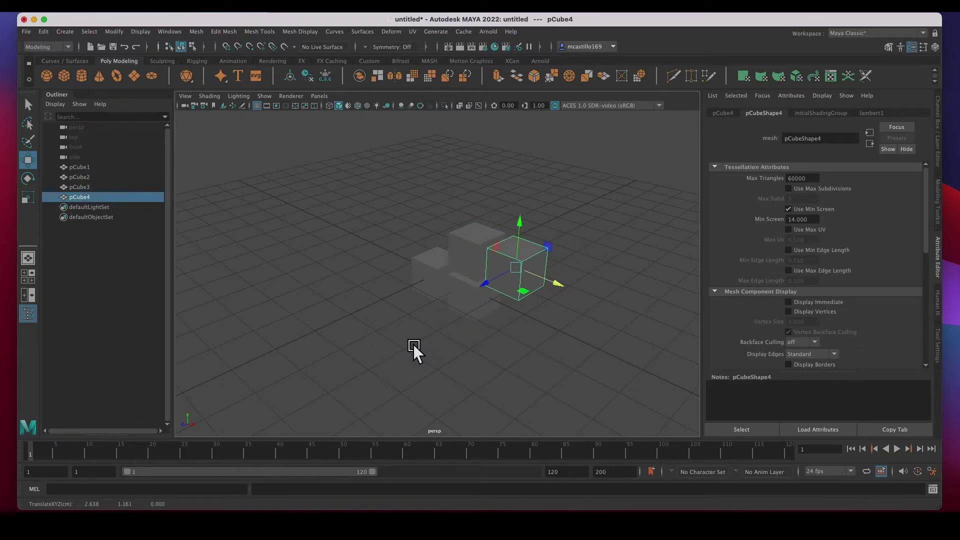
{"action": "left_click_drag", "start_coordinate": [403, 338], "coordinate": [432, 320], "text": "alt"}
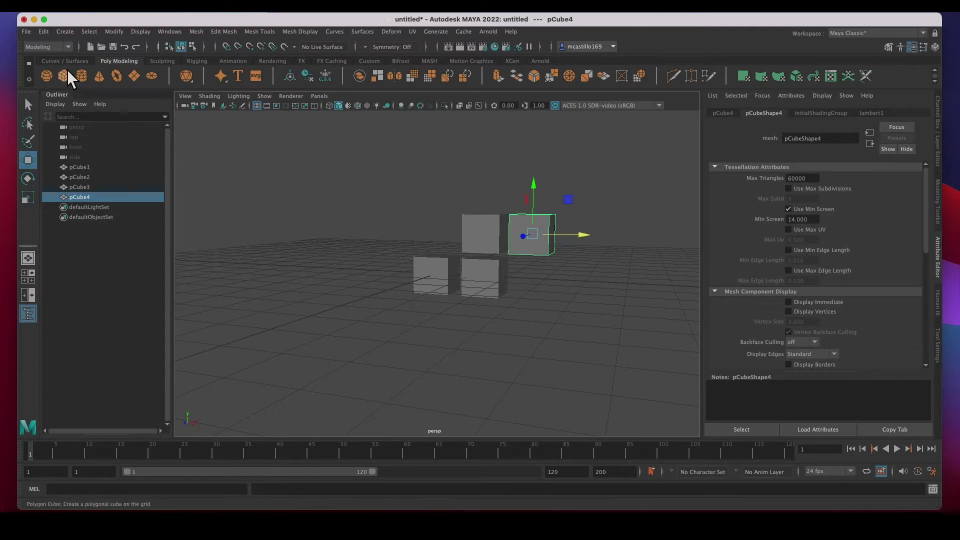
- Examine the project folder path that Save Scene As proposes for the cube scene, and cancel without saving
{"action": "left_click", "coordinate": [26, 32]}
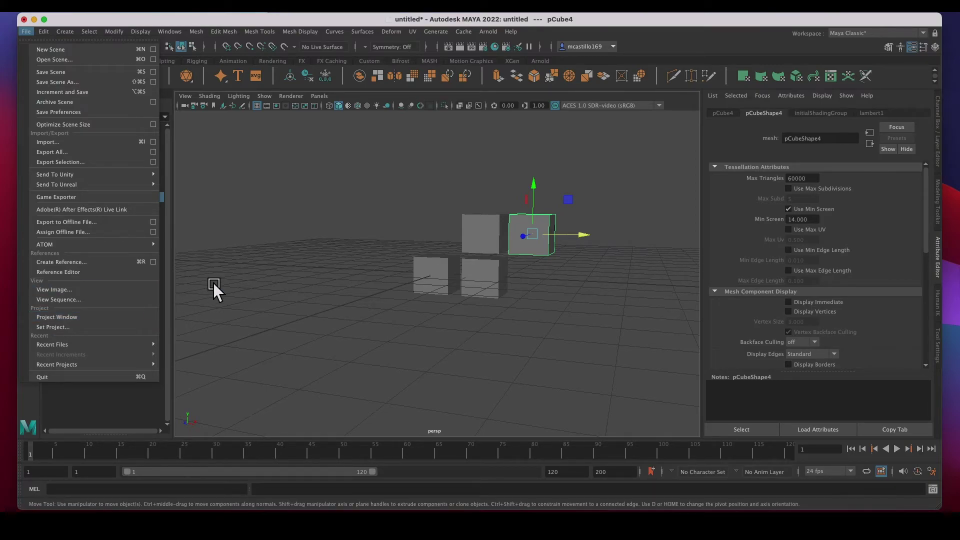
{"action": "left_click", "coordinate": [278, 211]}
{"action": "left_click", "coordinate": [28, 33]}
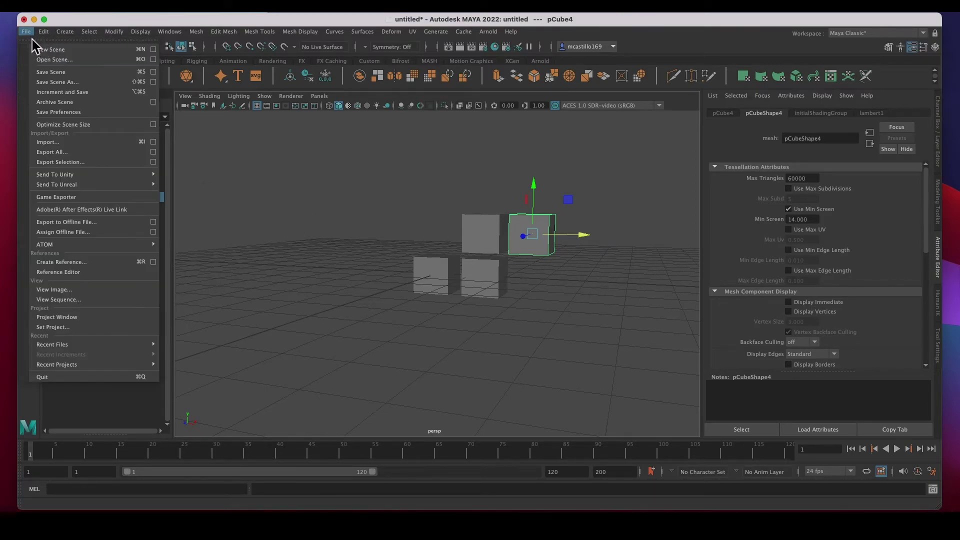
{"action": "left_click", "coordinate": [45, 82]}
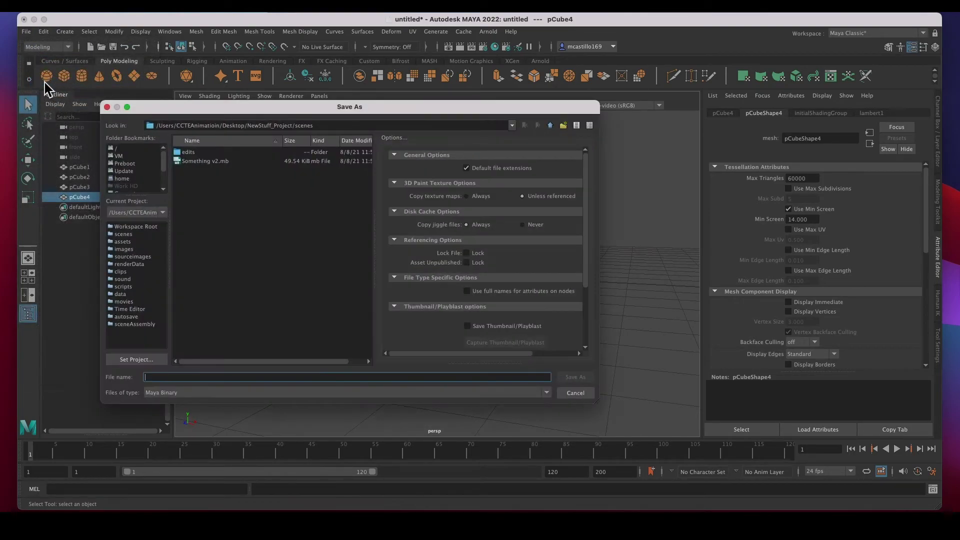
{"action": "double_click", "coordinate": [298, 125]}
{"action": "left_click_drag", "start_coordinate": [247, 125], "coordinate": [296, 125]}
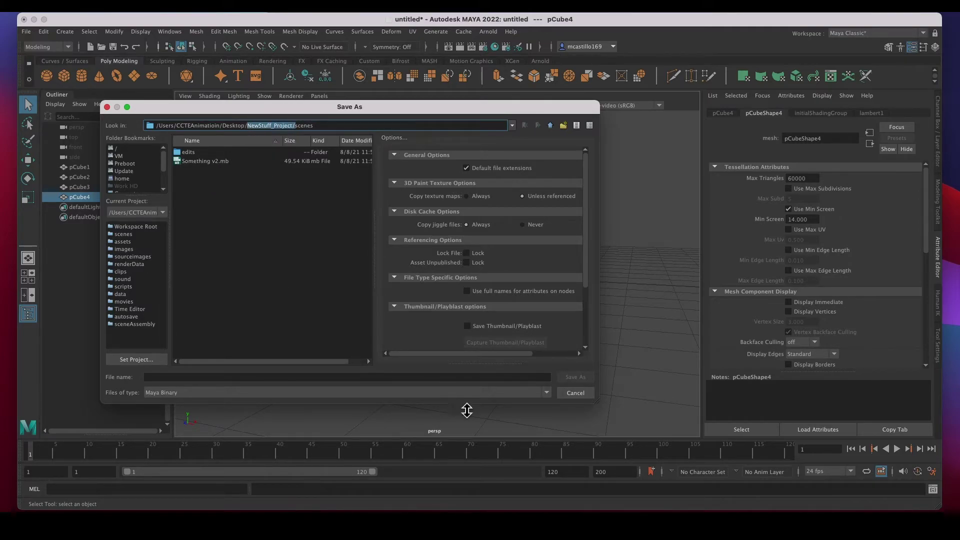
{"action": "left_click", "coordinate": [574, 393]}
- Create a new project named Building_Project on the Desktop with the default subfolder names
{"action": "left_click", "coordinate": [33, 36]}
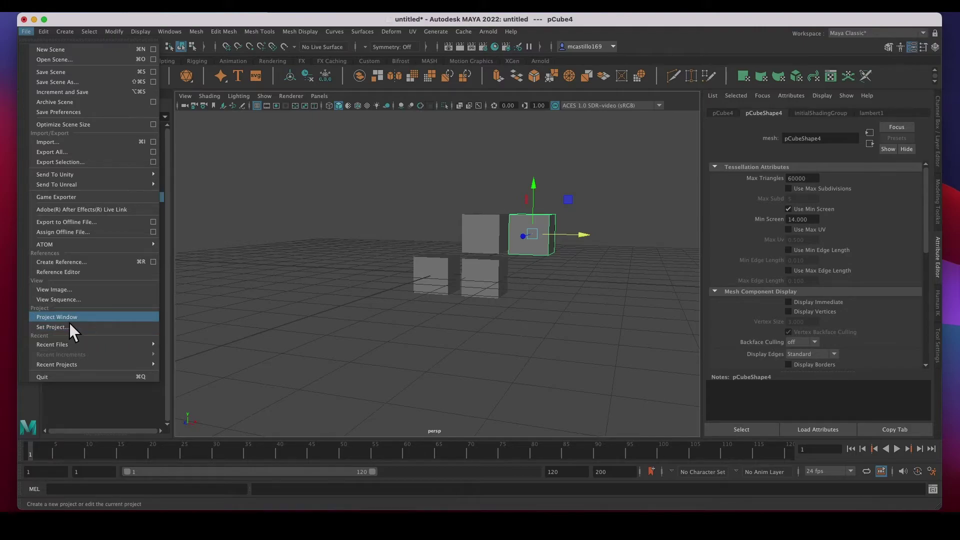
{"action": "left_click", "coordinate": [69, 321]}
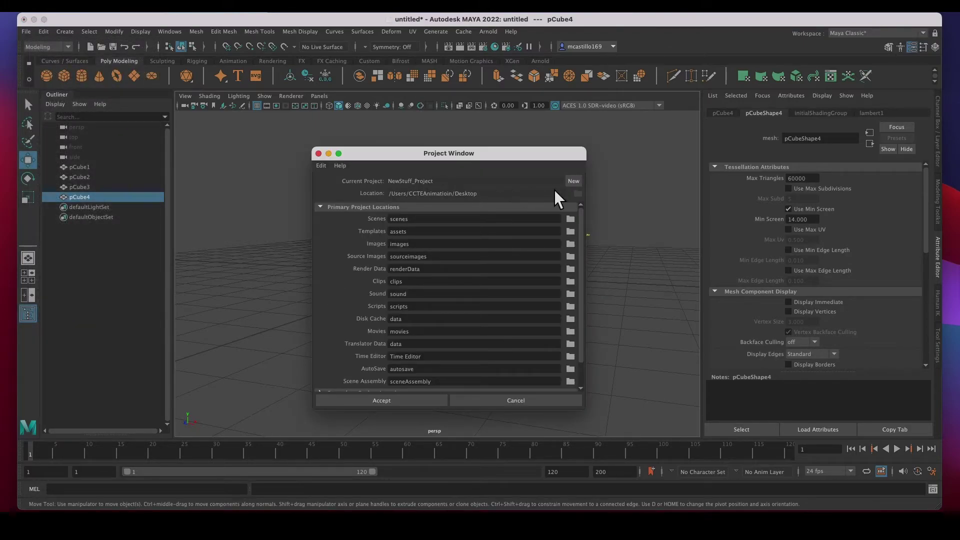
{"action": "left_click", "coordinate": [573, 180]}
{"action": "left_click", "coordinate": [401, 182]}
{"action": "left_click_drag", "start_coordinate": [401, 182], "coordinate": [388, 182]}
{"action": "type", "text": "Building"}
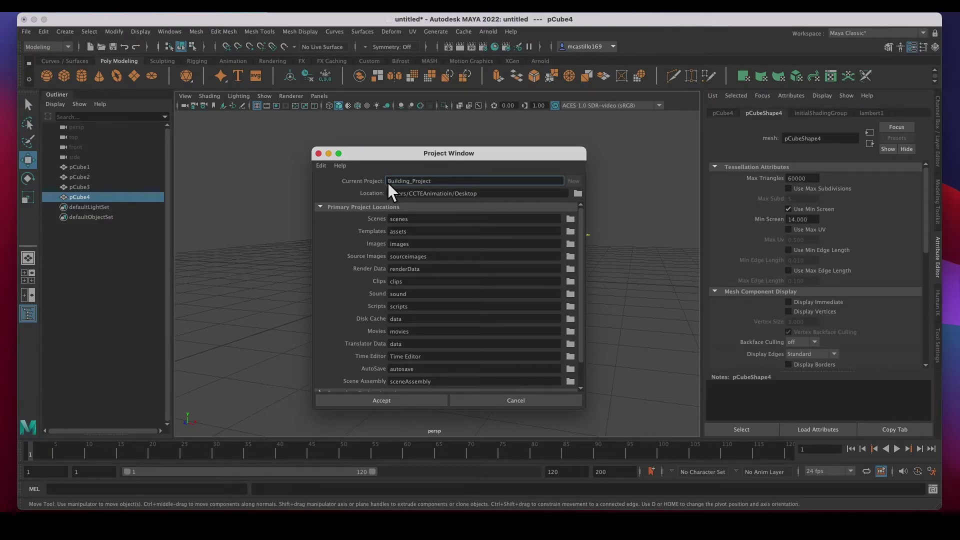
{"action": "left_click", "coordinate": [416, 403]}
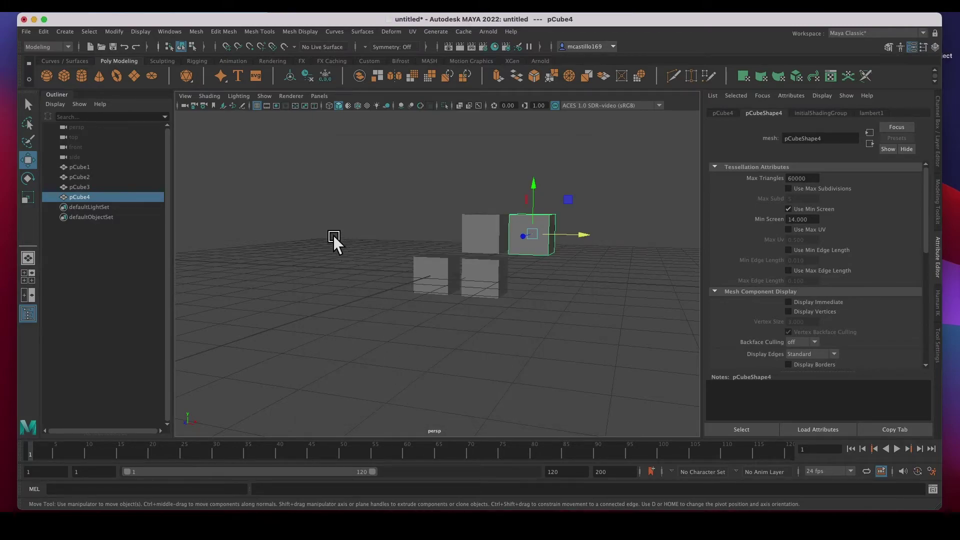
- Save the cube scene as Building 1.mb in Building_Project's scenes folder
{"action": "left_click", "coordinate": [29, 33]}
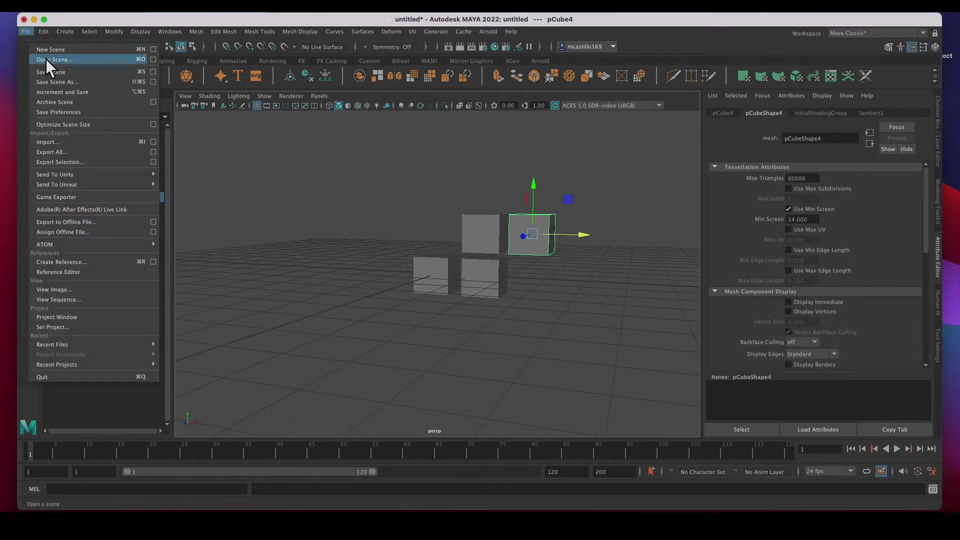
{"action": "left_click", "coordinate": [45, 82]}
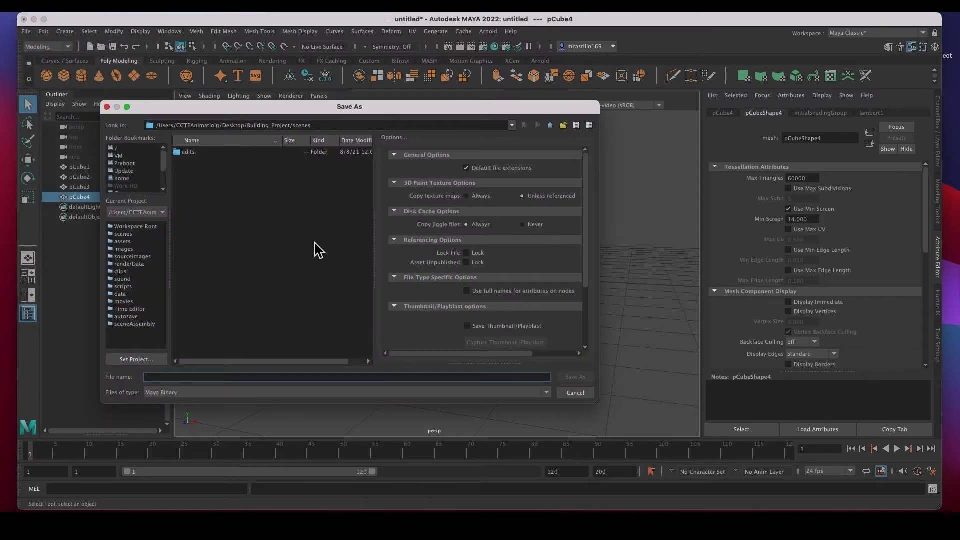
{"action": "left_click", "coordinate": [188, 377]}
{"action": "type", "text": "Bui"}
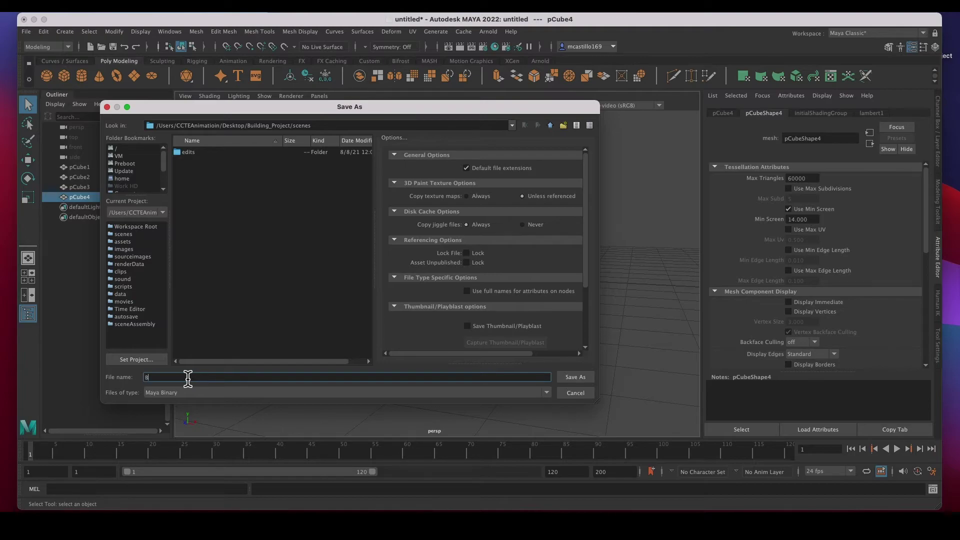
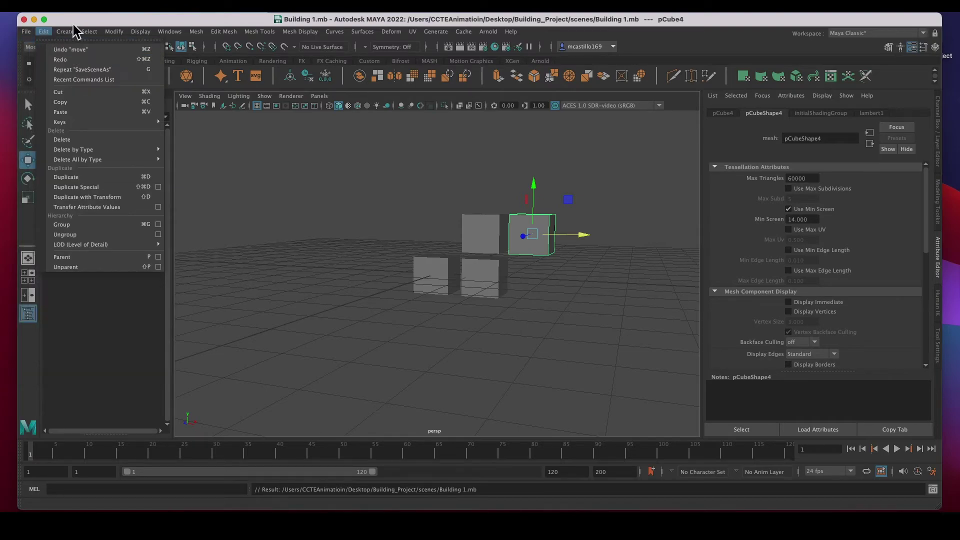
- Start a new scene after saving Building 1.mb
{"action": "left_click", "coordinate": [35, 32]}
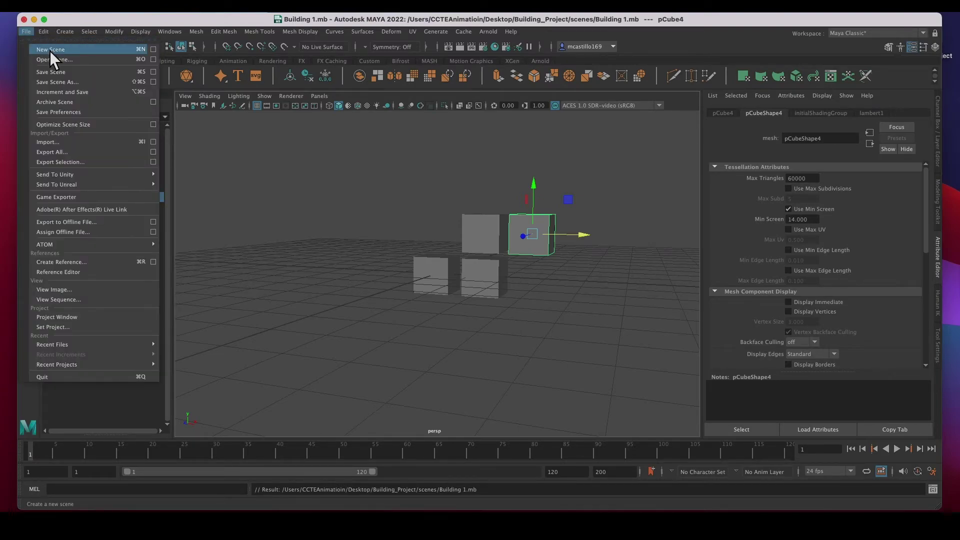
{"action": "left_click", "coordinate": [50, 50]}
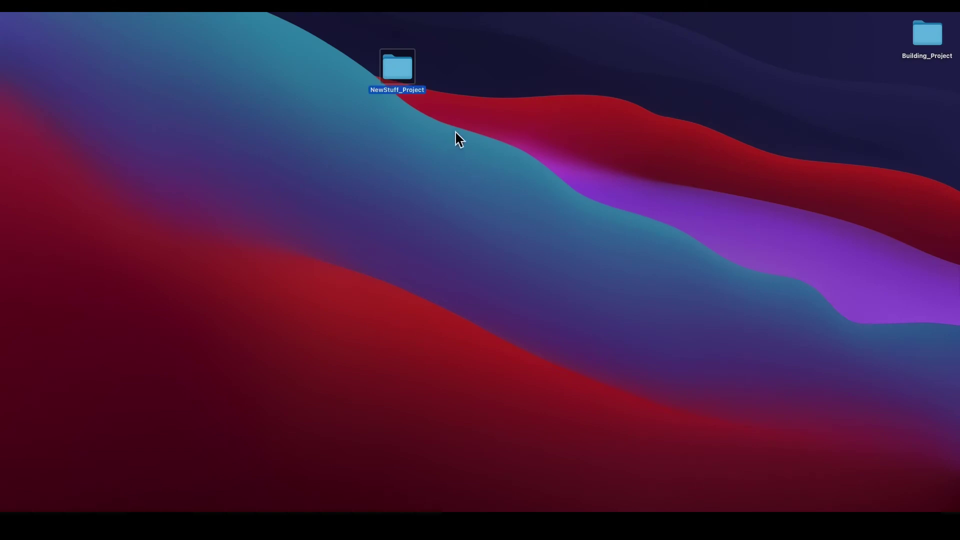
- Place the Building_Project and NewStuff_Project folders side by side on the desktop, and open NewStuff_Project's Something v2.mb in Maya
{"action": "left_click", "coordinate": [529, 99]}
{"action": "left_click_drag", "start_coordinate": [936, 50], "coordinate": [519, 72]}
{"action": "left_click_drag", "start_coordinate": [399, 70], "coordinate": [431, 54]}
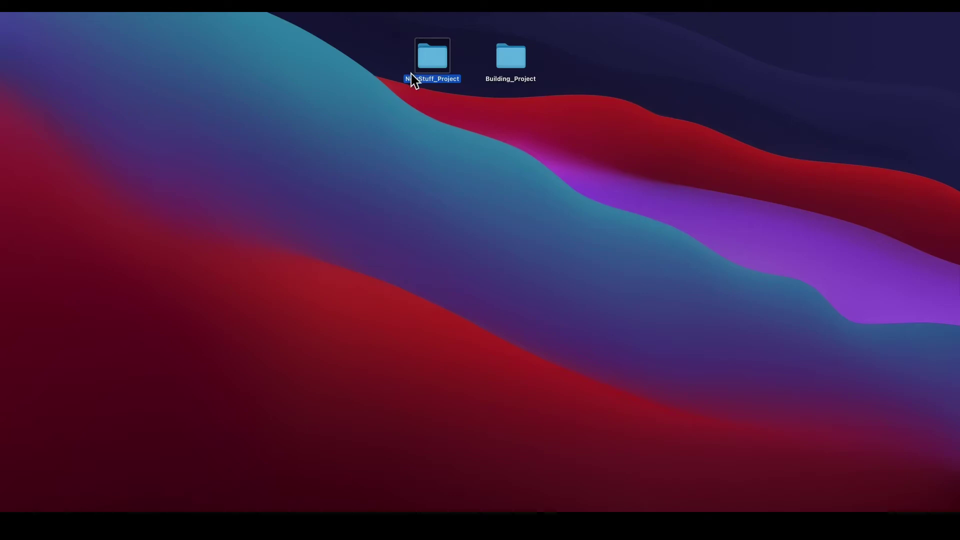
{"action": "double_click", "coordinate": [428, 61]}
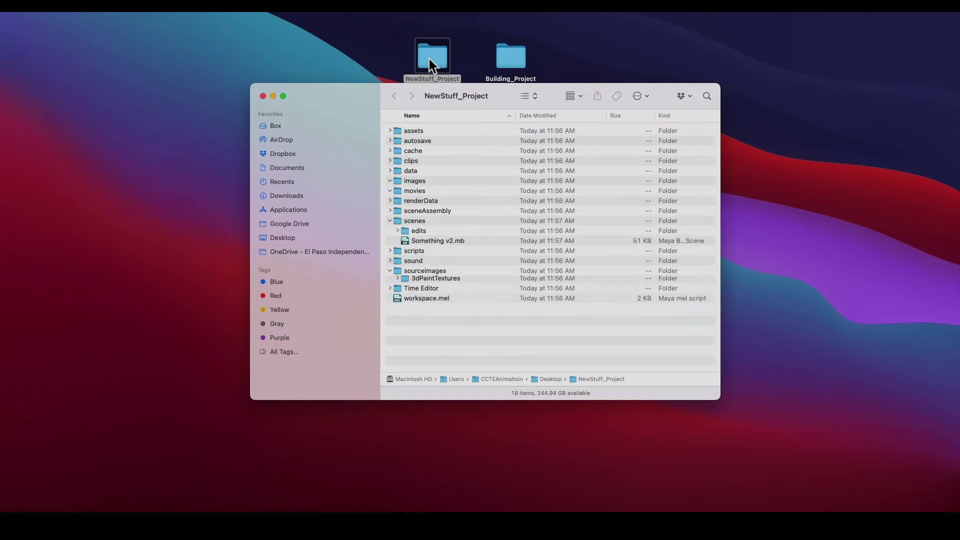
{"action": "left_click_drag", "start_coordinate": [406, 241], "coordinate": [400, 509]}
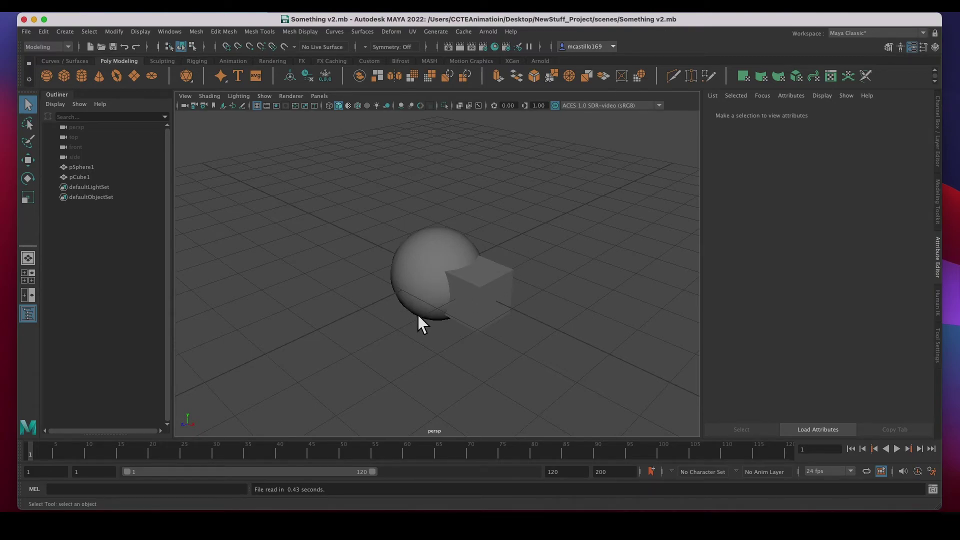
- Check which project's scenes folder Save Scene As proposes for Something v2.mb, and cancel without saving
{"action": "left_click", "coordinate": [27, 33]}
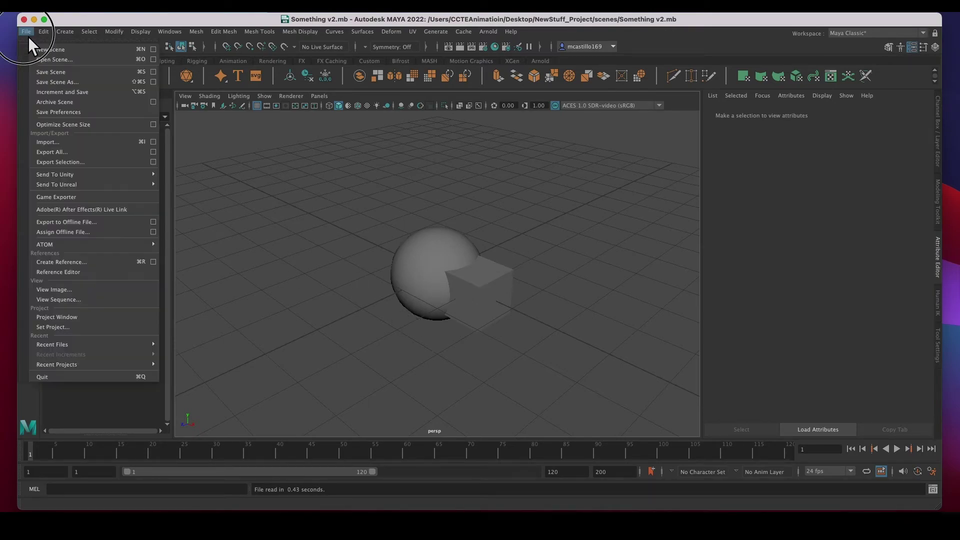
{"action": "left_click", "coordinate": [39, 83]}
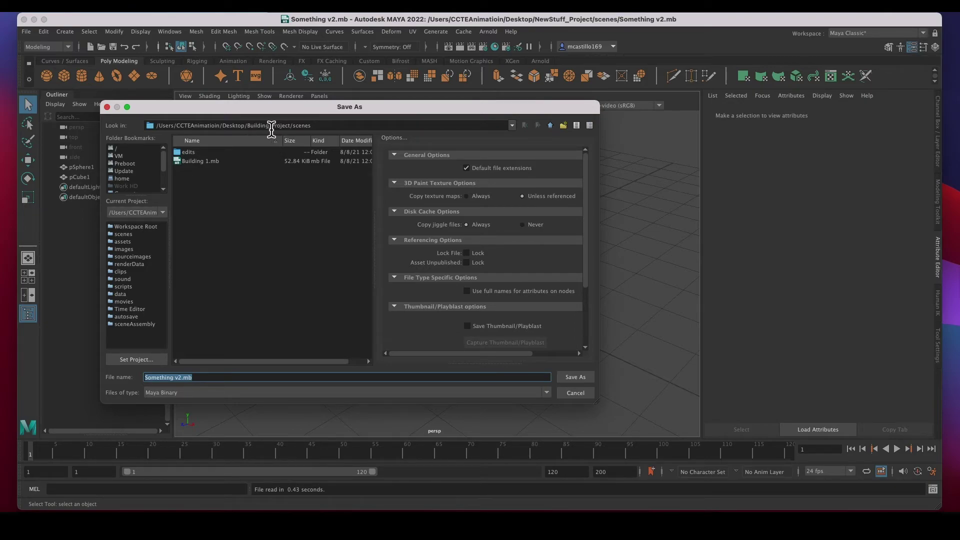
{"action": "left_click_drag", "start_coordinate": [247, 126], "coordinate": [317, 126]}
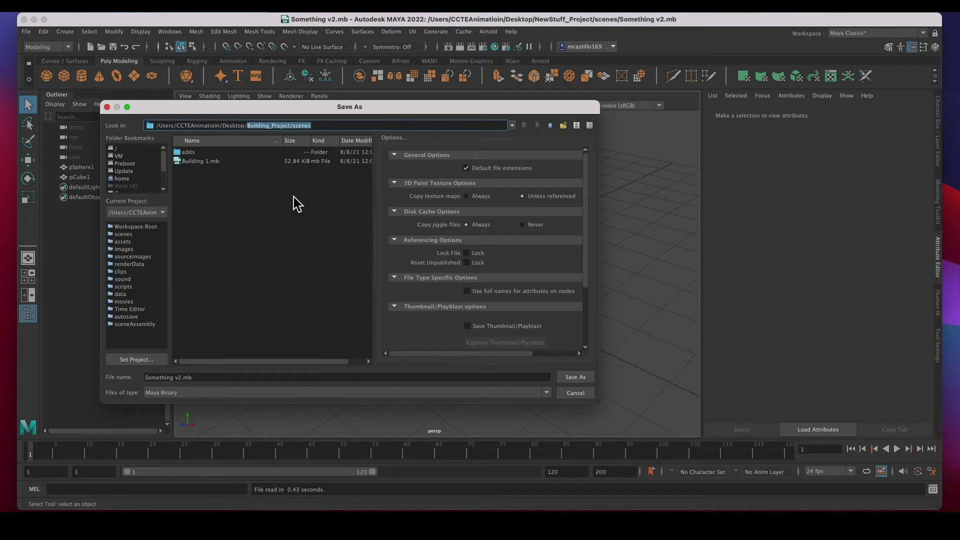
{"action": "left_click", "coordinate": [576, 395]}
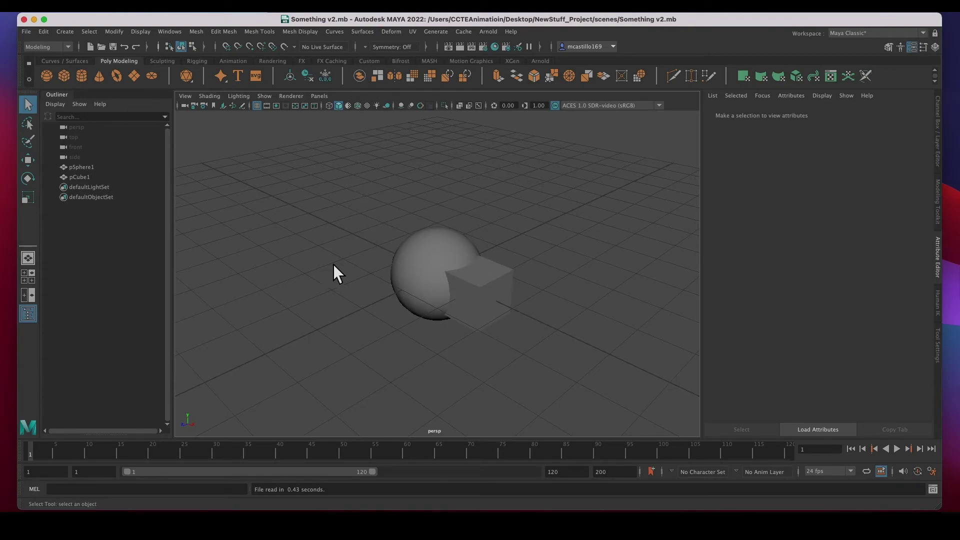
- Set the current project to the NewStuff_Project folder on the Desktop
{"action": "left_click", "coordinate": [26, 31]}
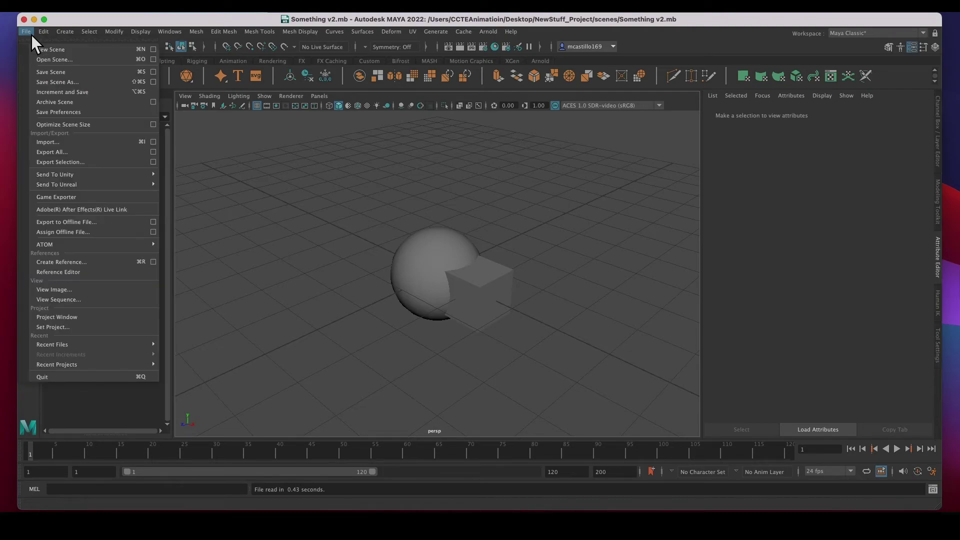
{"action": "left_click", "coordinate": [49, 326]}
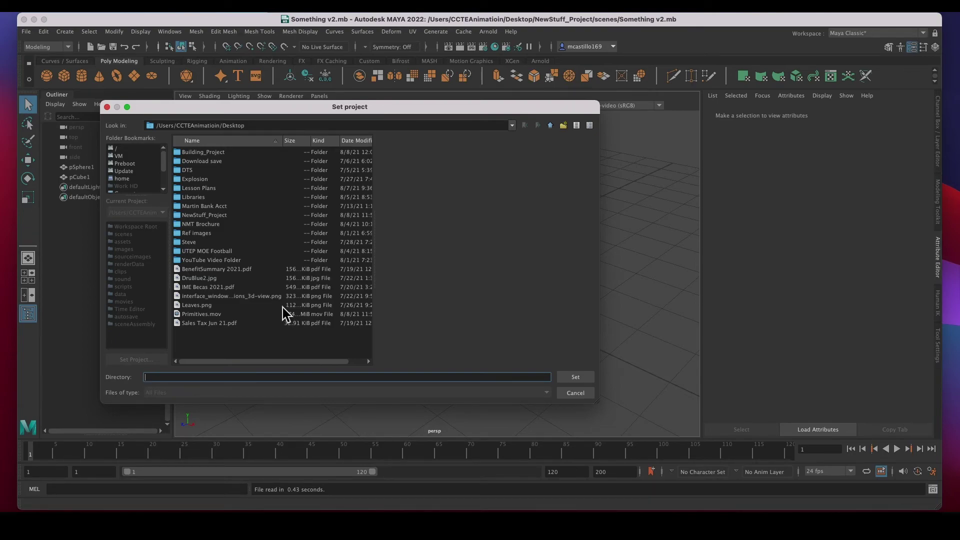
{"action": "scroll", "coordinate": [132, 181], "scroll_direction": "down", "scroll_amount": 2}
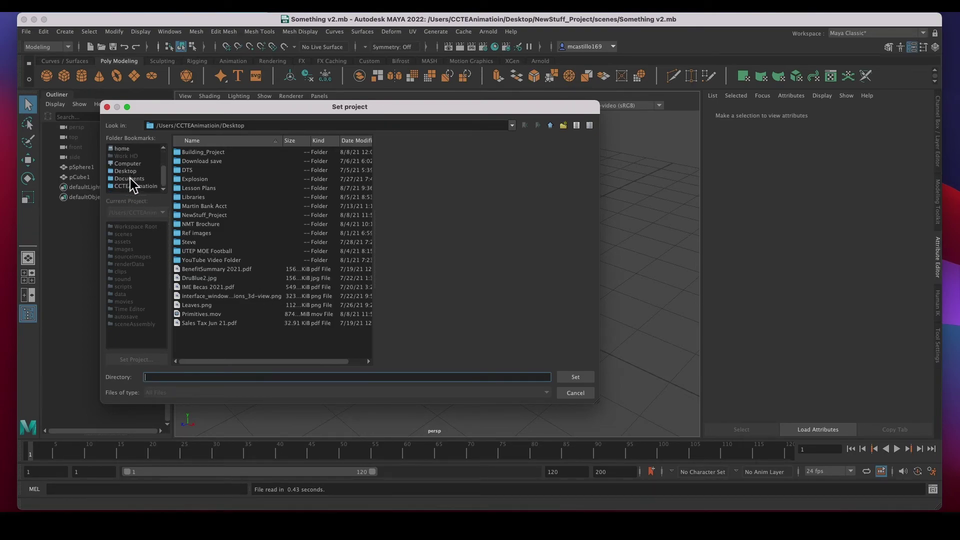
{"action": "left_click", "coordinate": [129, 173]}
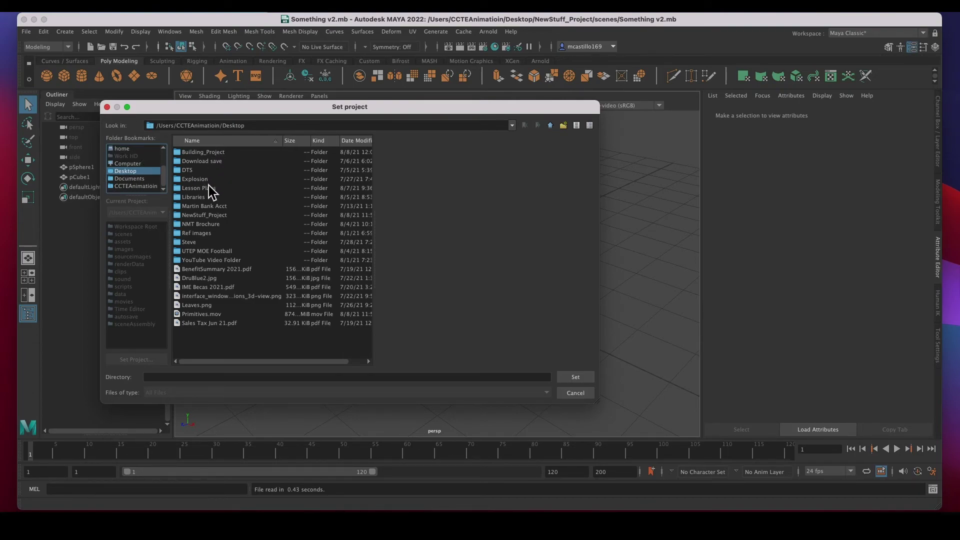
{"action": "left_click", "coordinate": [210, 216]}
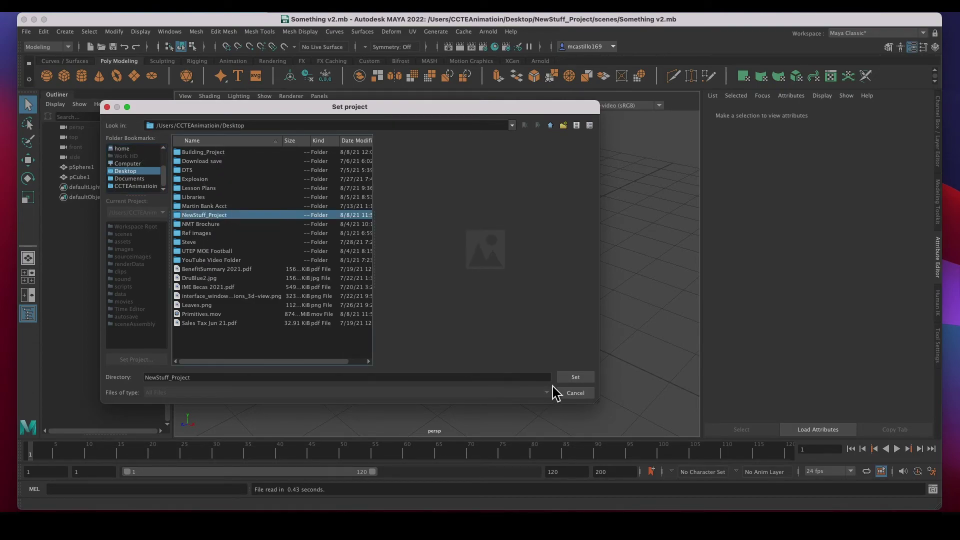
{"action": "left_click", "coordinate": [576, 378]}
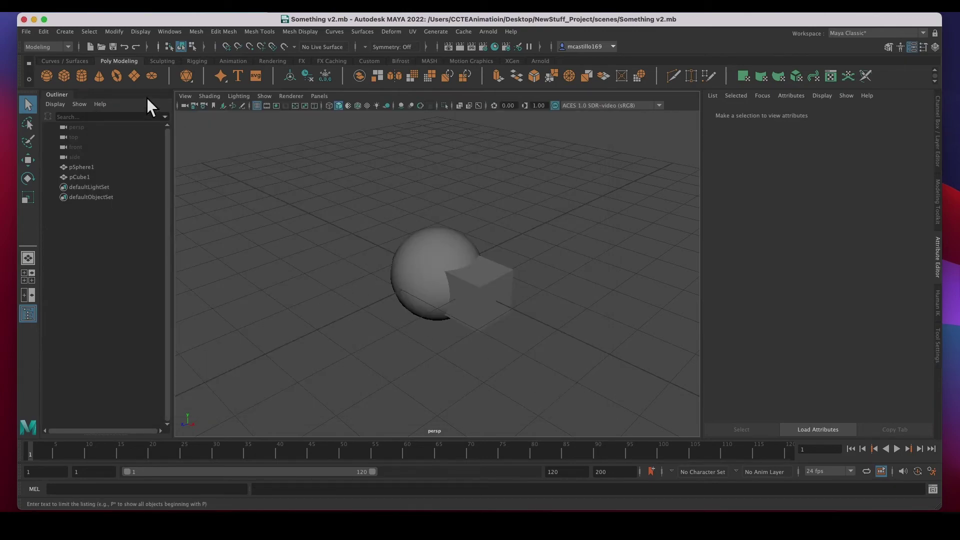
- Recheck the folder path that Save Scene As proposes with the newly set project, and cancel without saving
{"action": "left_click", "coordinate": [29, 33]}
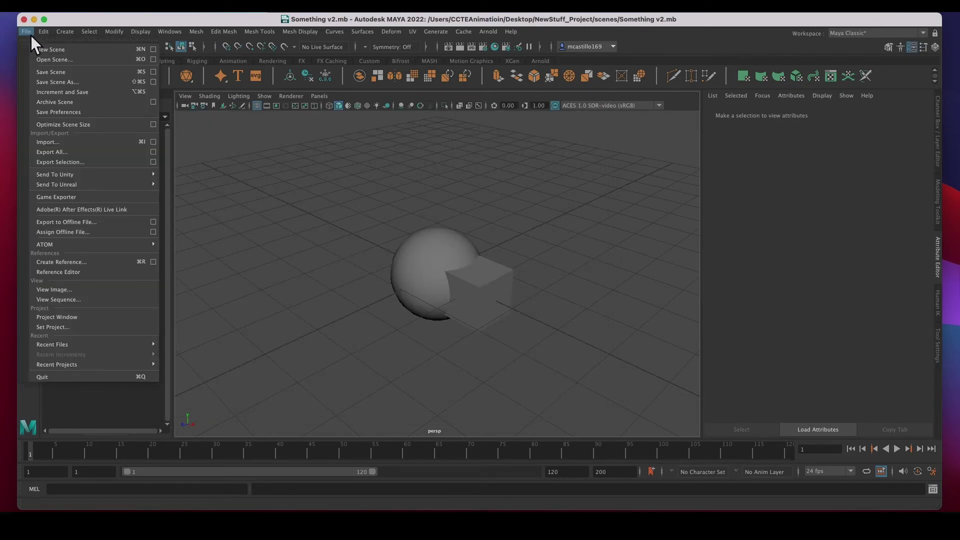
{"action": "left_click", "coordinate": [47, 83]}
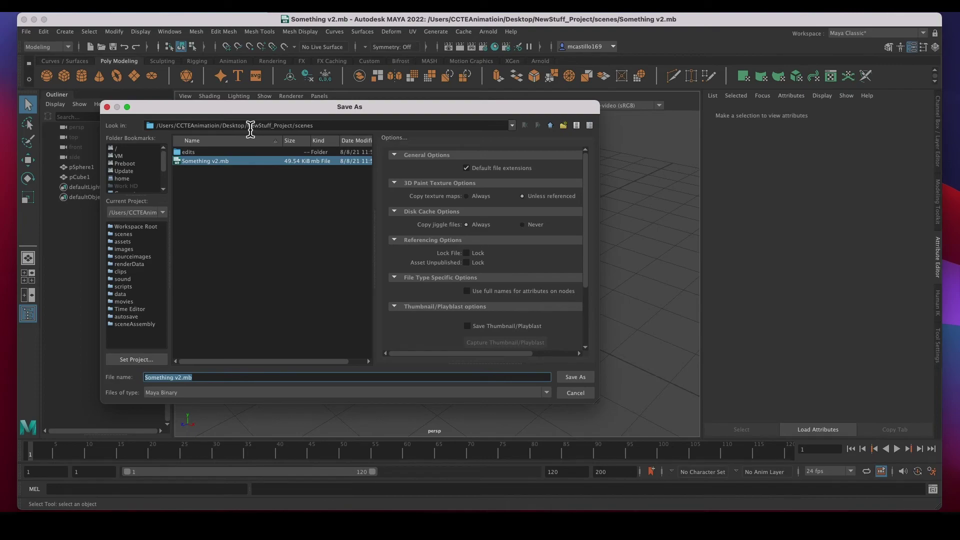
{"action": "left_click_drag", "start_coordinate": [247, 125], "coordinate": [351, 124]}
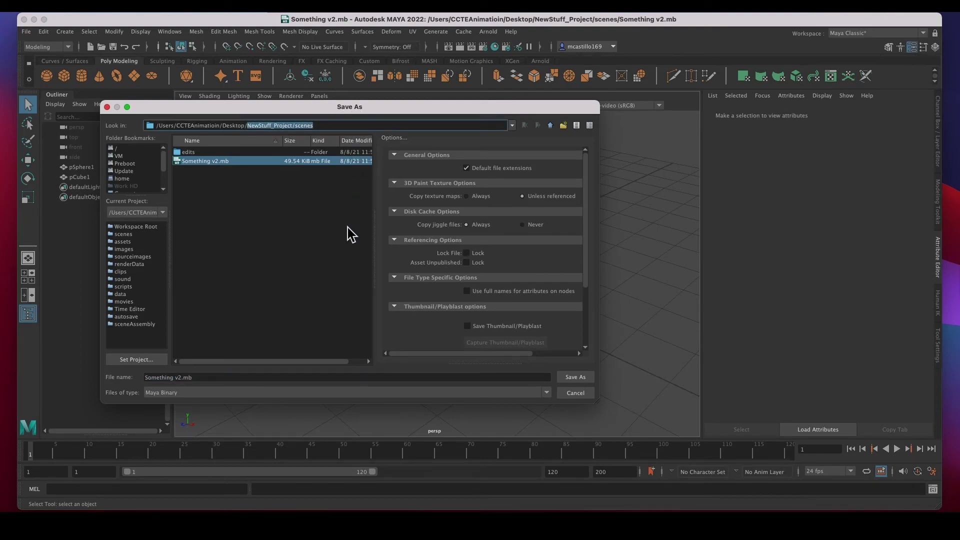
{"action": "left_click", "coordinate": [576, 394]}
{"action": "left_click", "coordinate": [25, 31]}
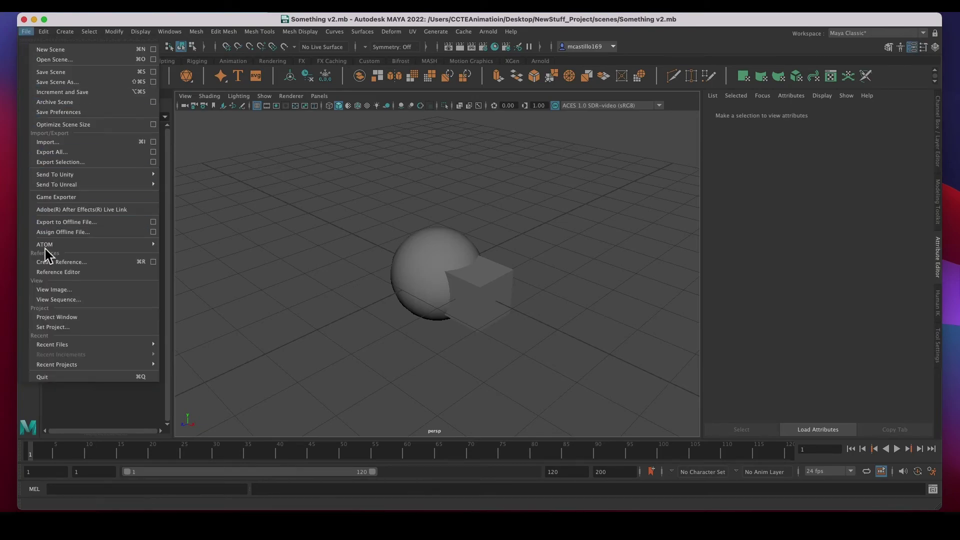
{"action": "left_click", "coordinate": [53, 327]}
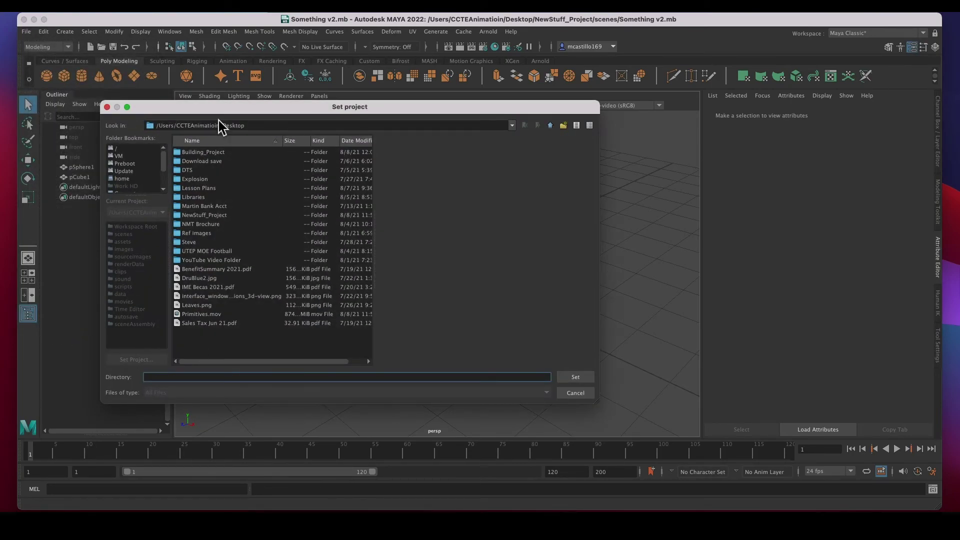
{"action": "left_click", "coordinate": [579, 394]}
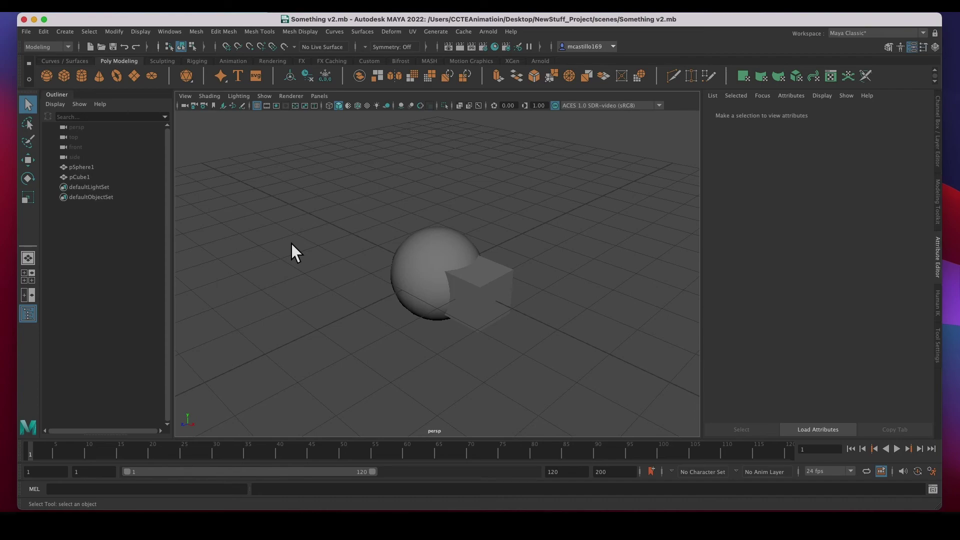
- Switch to the desktop, close the NewStuff_Project folder window, and select the NewStuff_Project and Building_Project folders
{"action": "left_click", "coordinate": [26, 32]}
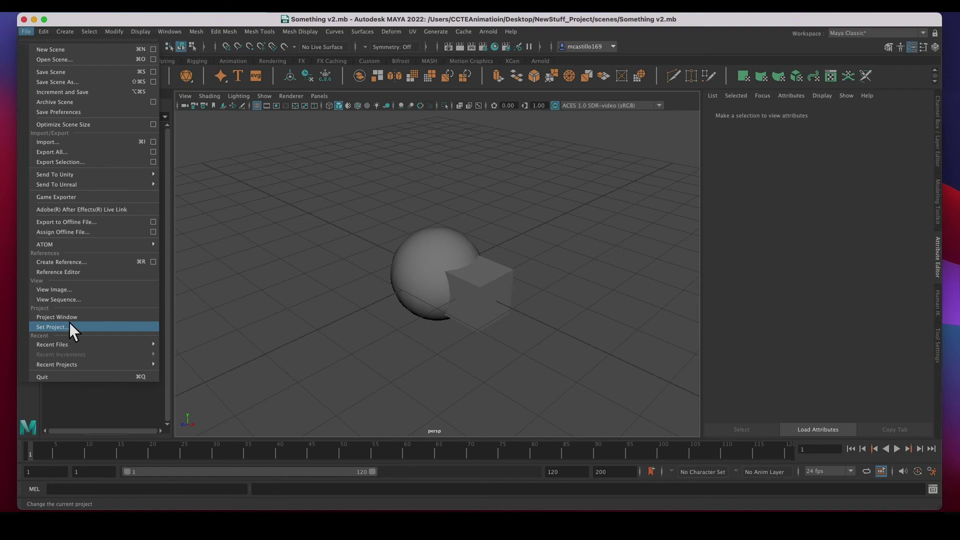
{"action": "mouse_move", "coordinate": [65, 31]}
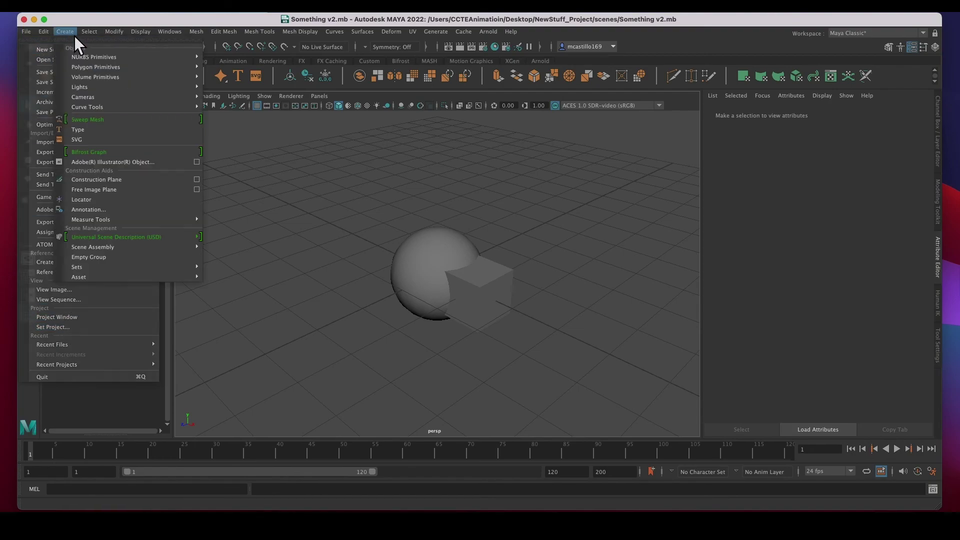
{"action": "left_click", "coordinate": [34, 19]}
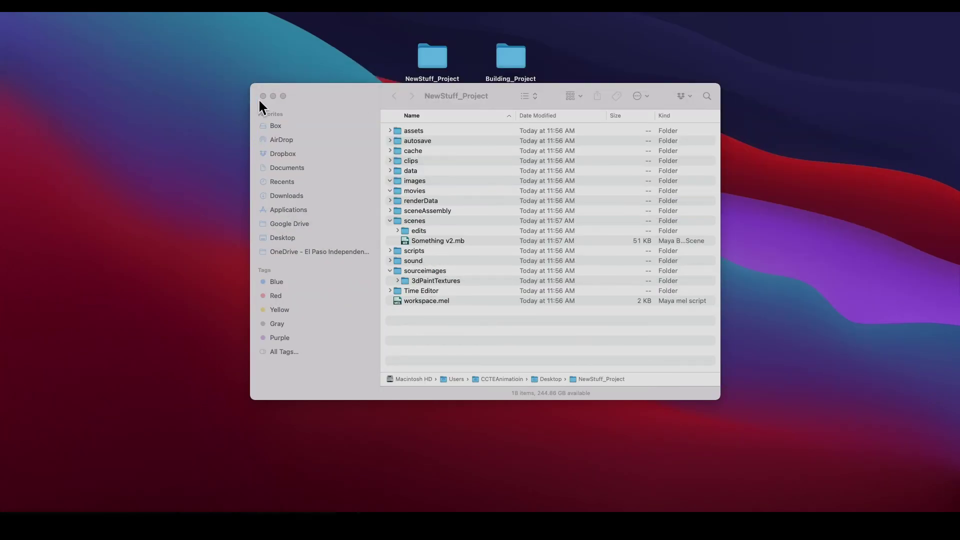
{"action": "left_click", "coordinate": [262, 96]}
{"action": "left_click_drag", "start_coordinate": [323, 40], "coordinate": [595, 81]}
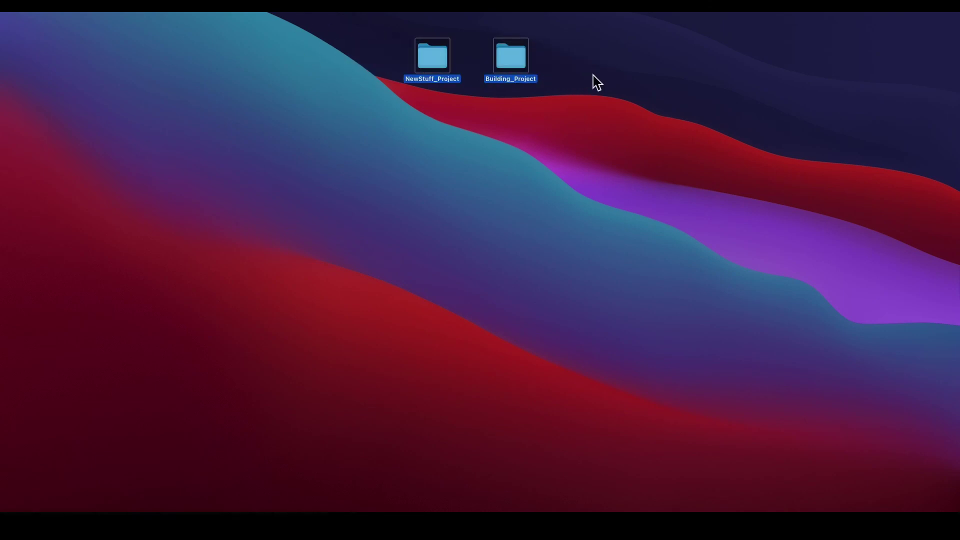
{"action": "mouse_move", "coordinate": [805, 520]}
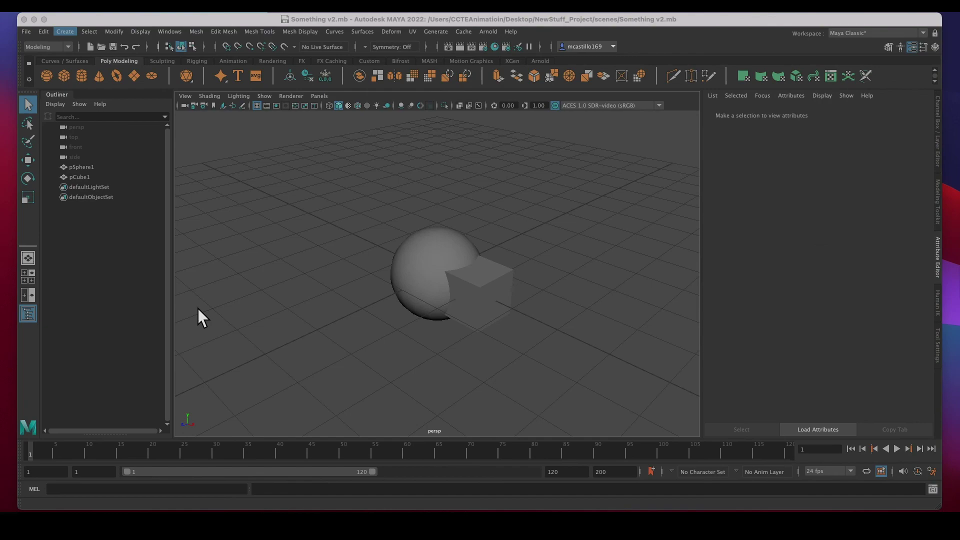
{"action": "left_click", "coordinate": [26, 31]}
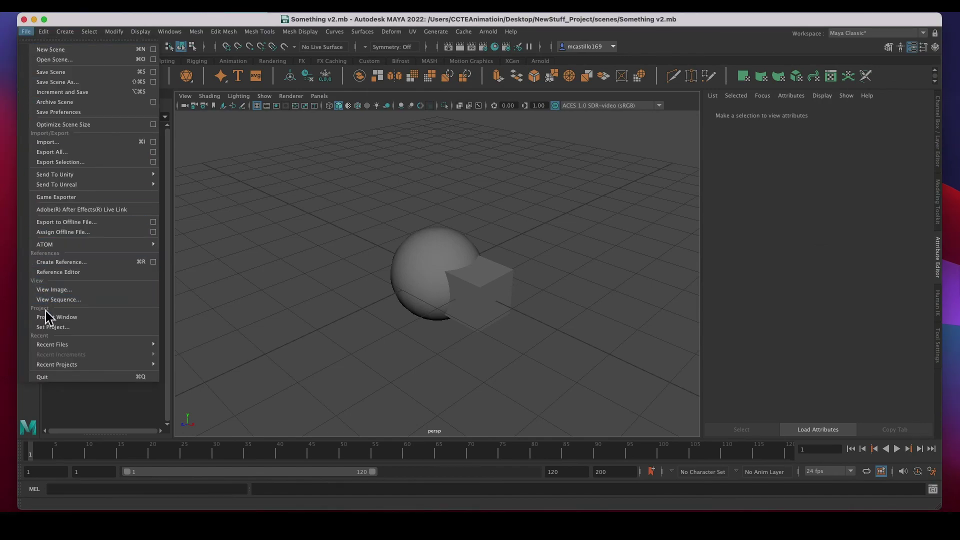
{"action": "left_click", "coordinate": [327, 291]}
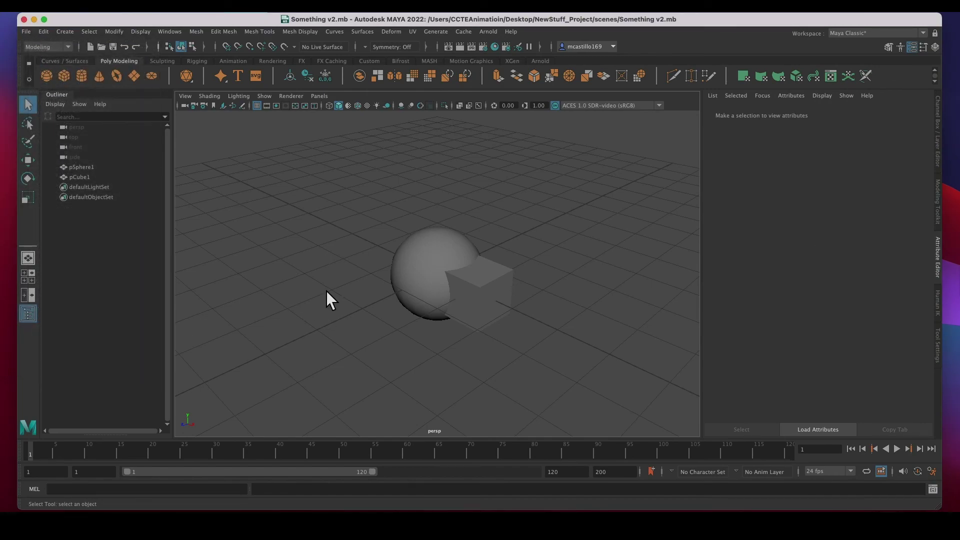